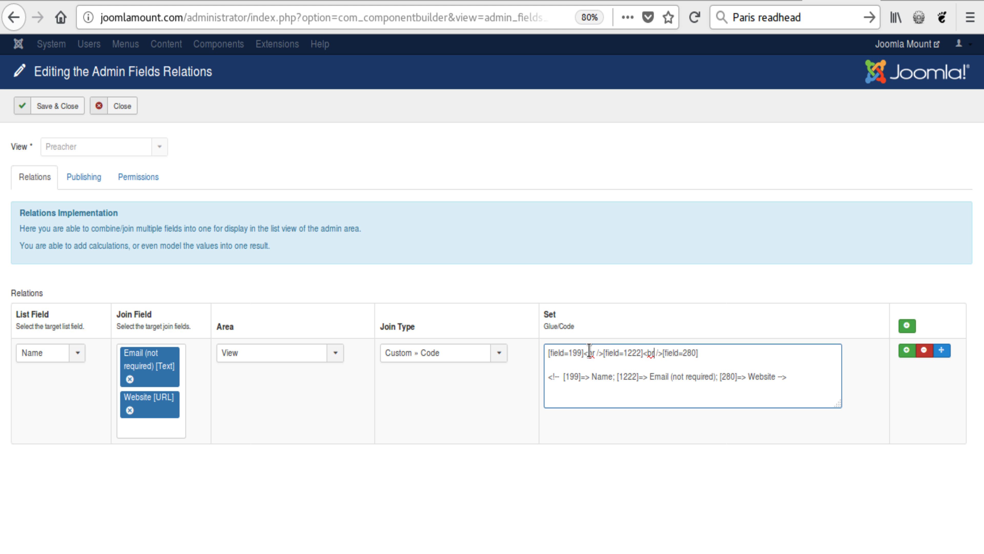
Step: Examine the name, email and website field placeholders and their <br /> separators in the relation's custom code
{"action": "left_click_drag", "start_coordinate": [547, 355], "coordinate": [714, 351]}
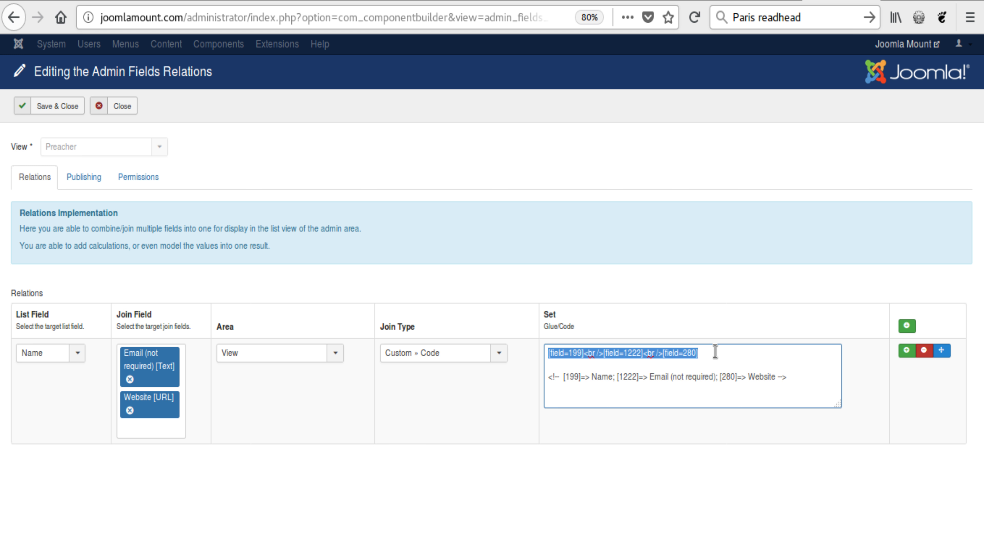
{"action": "left_click", "coordinate": [711, 360]}
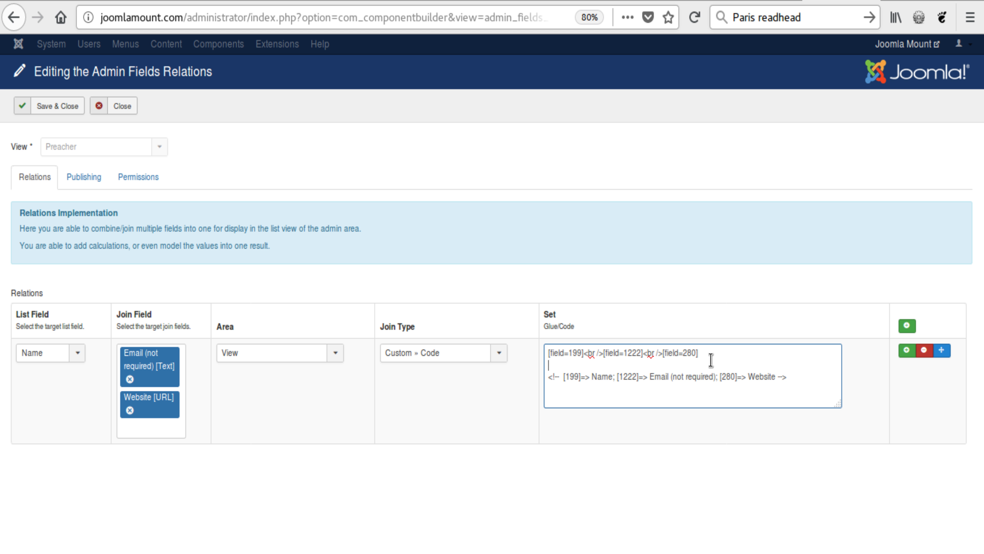
{"action": "left_click_drag", "start_coordinate": [583, 355], "coordinate": [543, 355]}
{"action": "left_click_drag", "start_coordinate": [604, 352], "coordinate": [642, 352]}
{"action": "left_click", "coordinate": [642, 352]}
Step: Change the Preacher relation's join type to Concatenate » Glue with <br /> as glue, and save and close the relations
{"action": "left_click", "coordinate": [432, 353]}
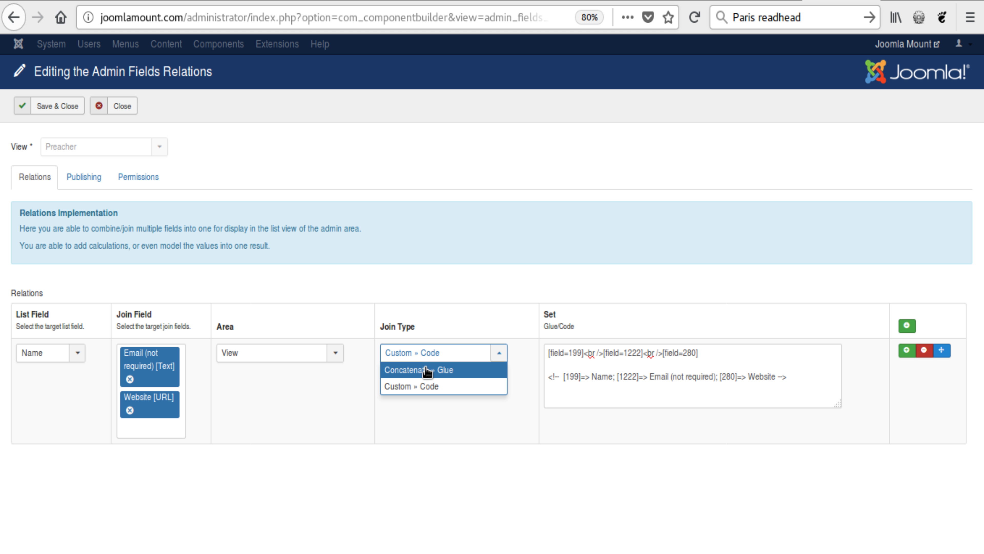
{"action": "left_click", "coordinate": [423, 370]}
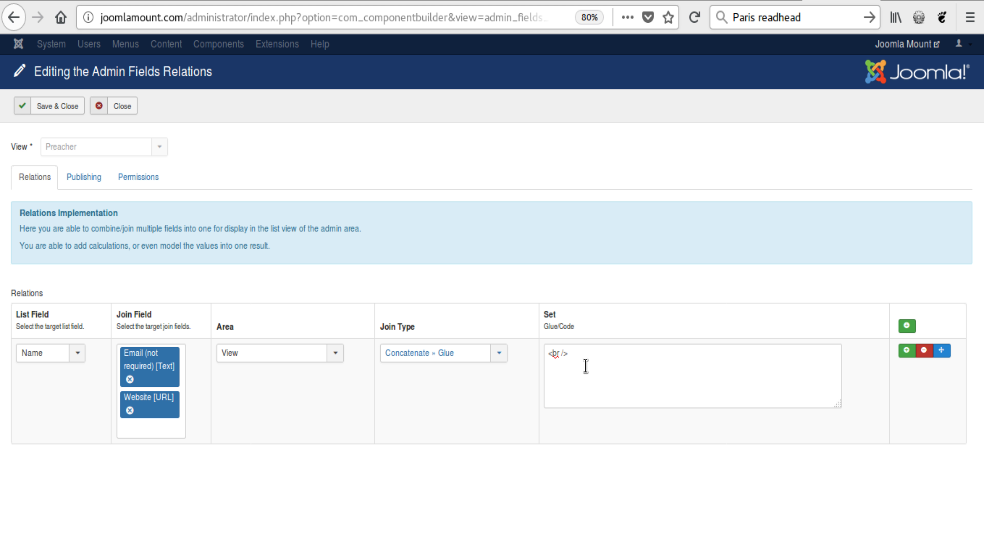
{"action": "triple_click", "coordinate": [582, 354]}
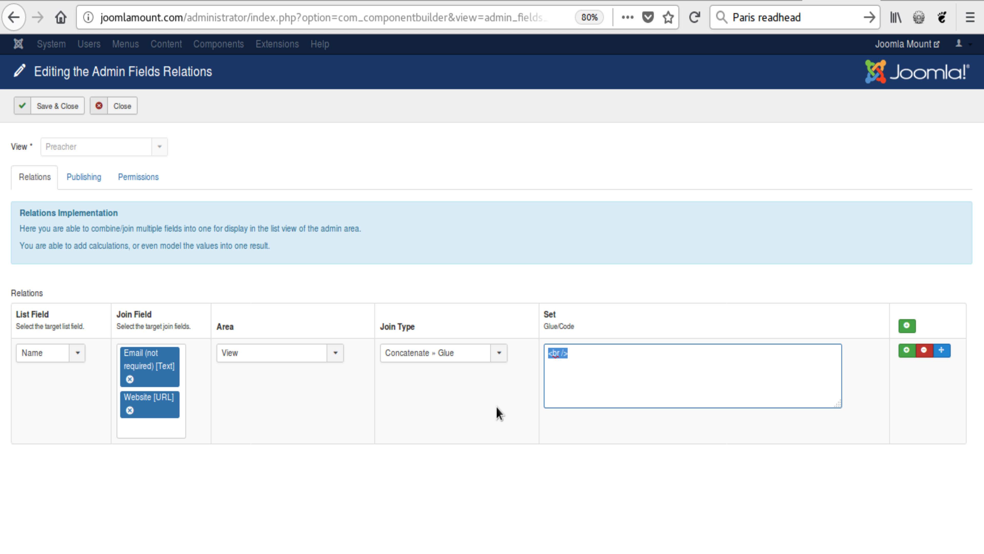
{"action": "left_click", "coordinate": [490, 421]}
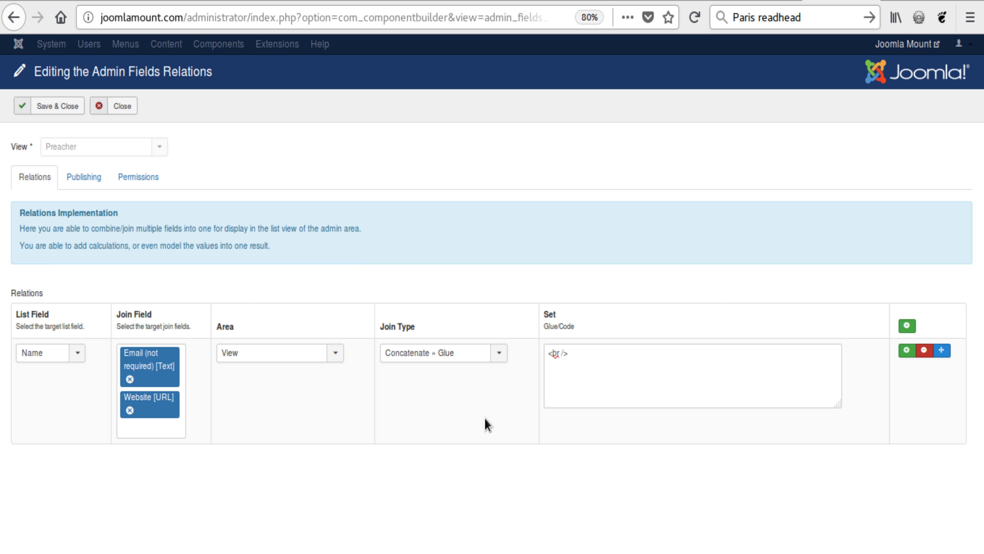
{"action": "left_click", "coordinate": [64, 108]}
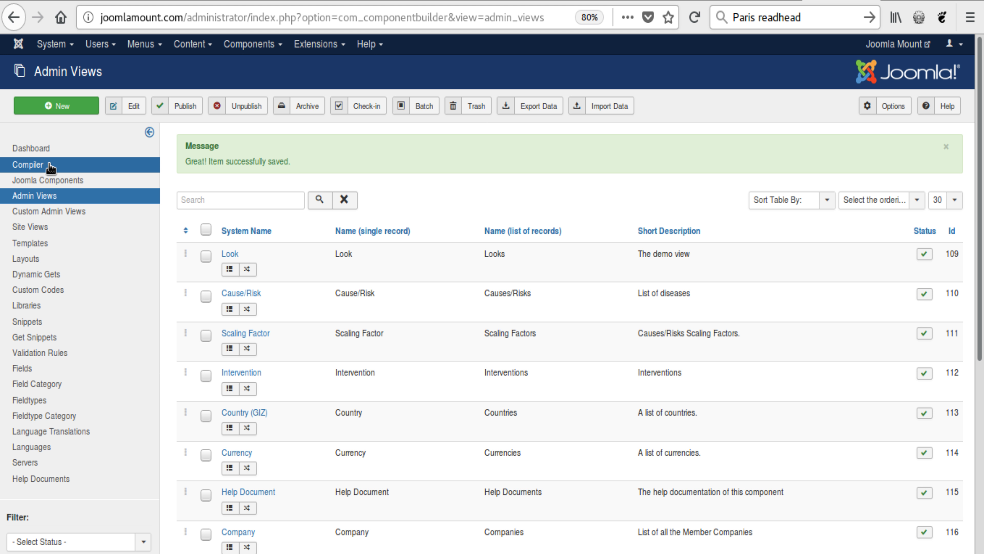
Step: Compile and install com_sermondistributor_v2_0_2__J3, and reload the Preachers list to check the joined Name column
{"action": "left_click", "coordinate": [66, 166]}
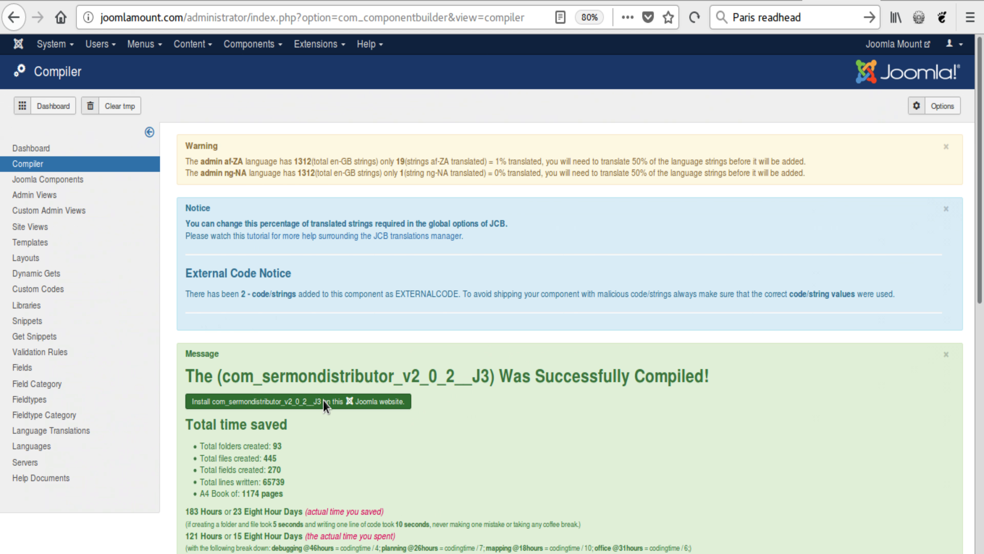
{"action": "left_click", "coordinate": [322, 400]}
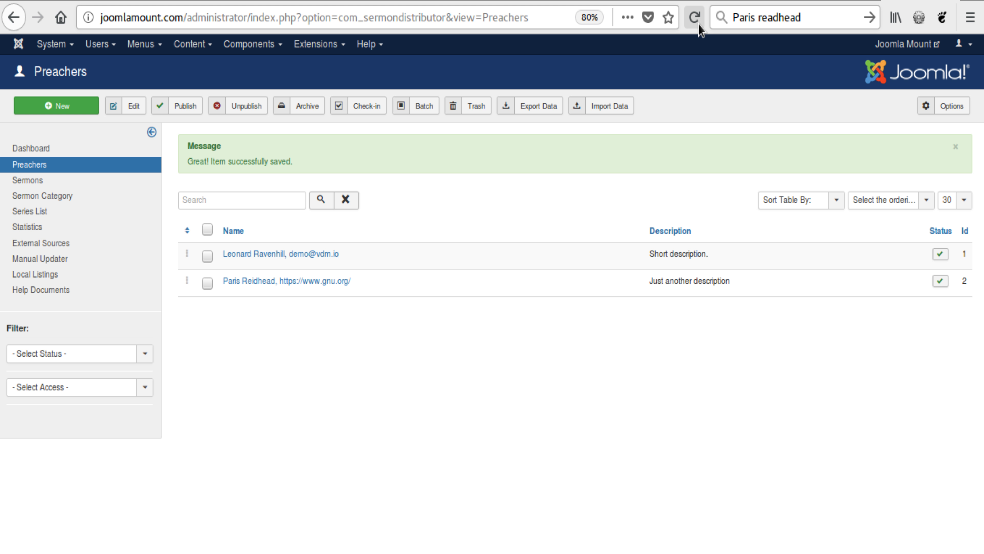
{"action": "left_click", "coordinate": [697, 25]}
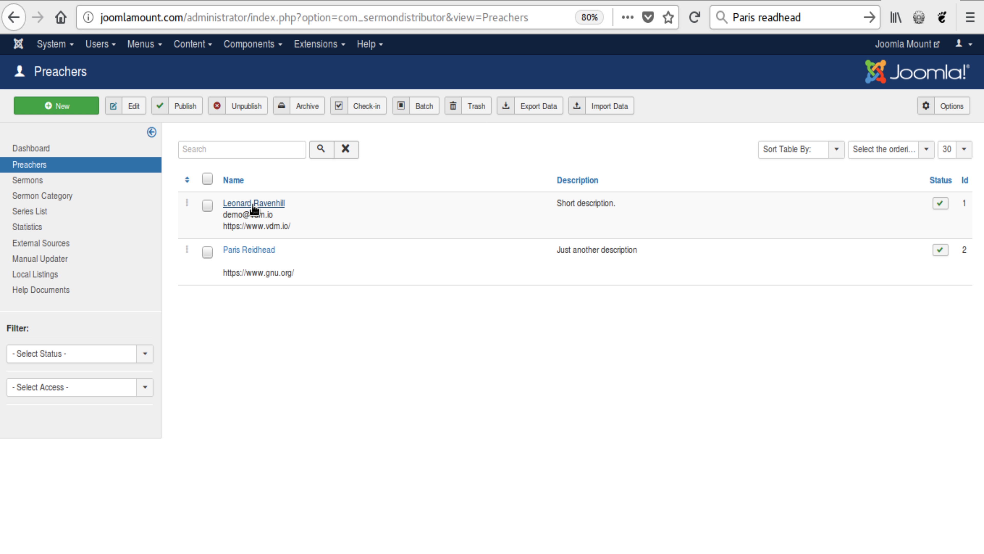
{"action": "left_click_drag", "start_coordinate": [294, 227], "coordinate": [230, 220]}
{"action": "left_click", "coordinate": [229, 220]}
Step: Switch to the code editor and examine the name, email and website output code in the preachers view's default_body.php
{"action": "key", "text": "alt+Tab"}
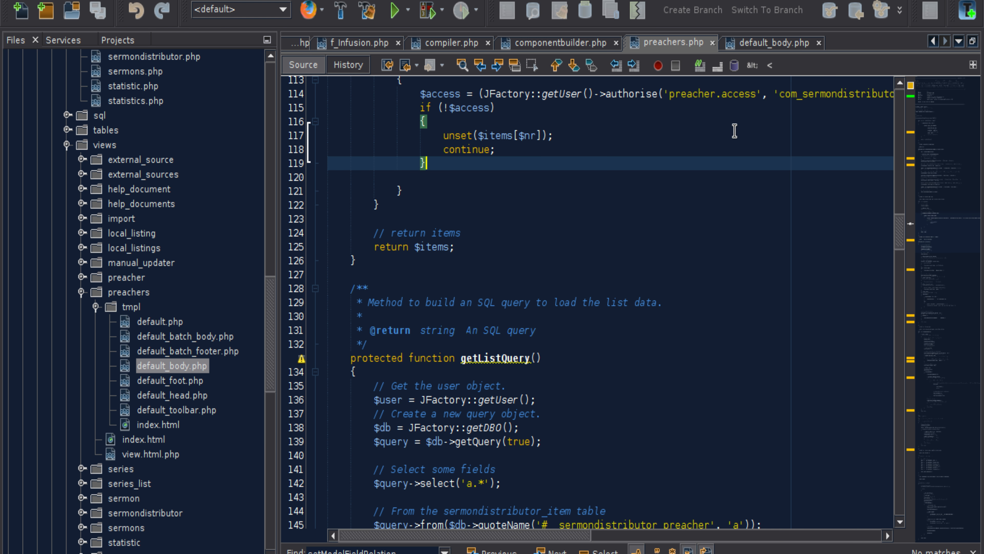
{"action": "left_click", "coordinate": [760, 42]}
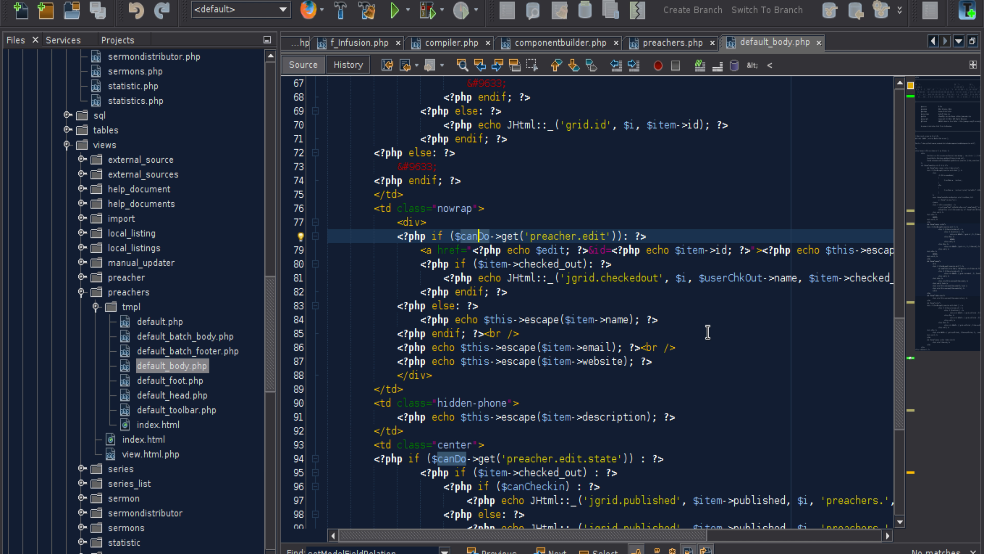
{"action": "scroll", "coordinate": [701, 333], "scroll_direction": "down", "scroll_amount": 2}
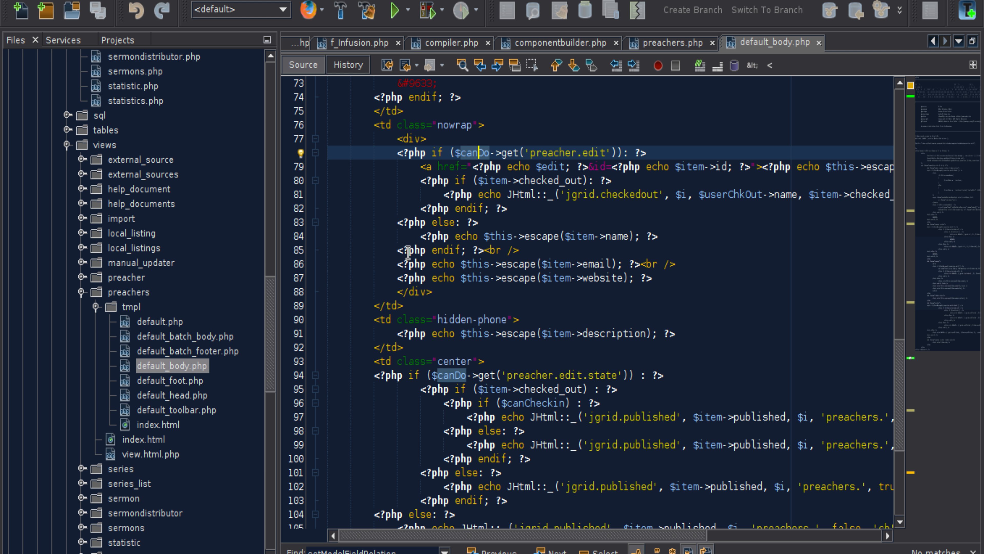
{"action": "left_click", "coordinate": [484, 249]}
{"action": "left_click_drag", "start_coordinate": [485, 249], "coordinate": [521, 250]}
{"action": "left_click_drag", "start_coordinate": [641, 264], "coordinate": [397, 265]}
{"action": "left_click", "coordinate": [638, 263]}
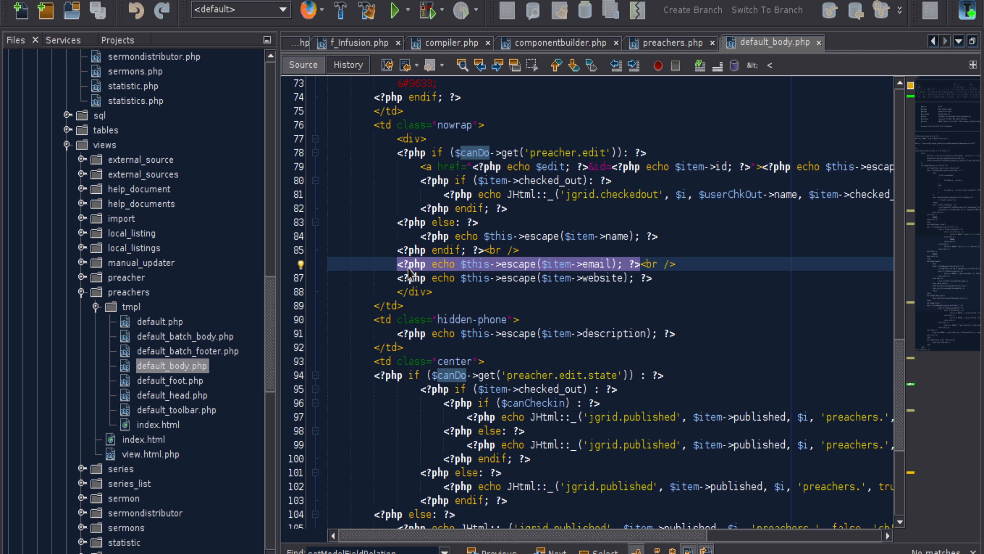
{"action": "left_click_drag", "start_coordinate": [467, 538], "coordinate": [495, 536]}
{"action": "left_click", "coordinate": [448, 276]}
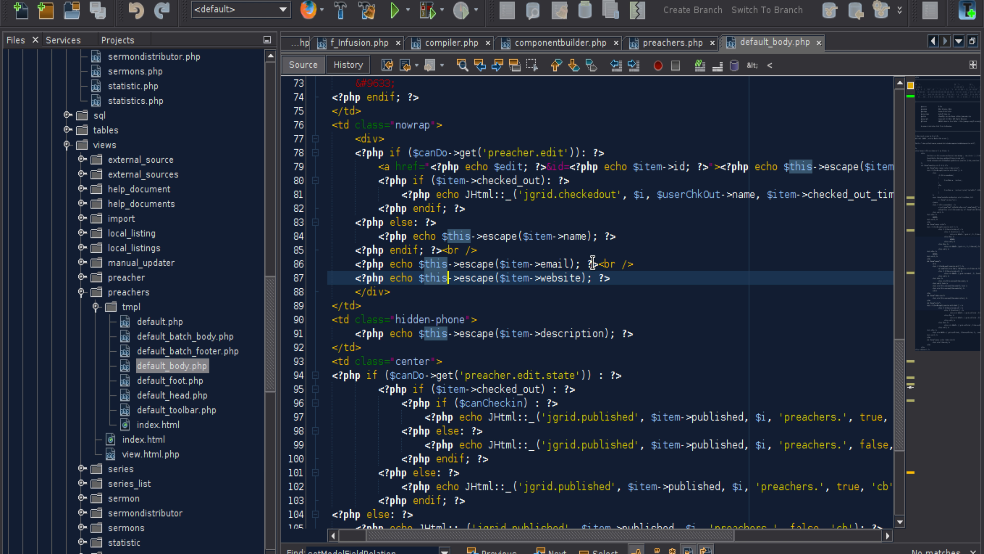
{"action": "left_click", "coordinate": [576, 265]}
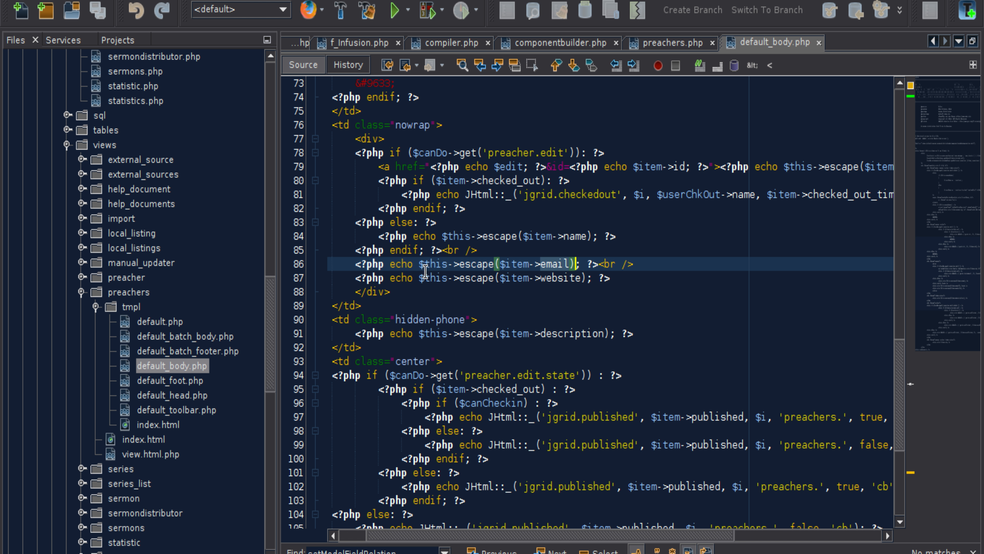
{"action": "left_click_drag", "start_coordinate": [353, 265], "coordinate": [598, 265]}
{"action": "left_click", "coordinate": [599, 266]}
{"action": "left_click_drag", "start_coordinate": [354, 152], "coordinate": [442, 250]}
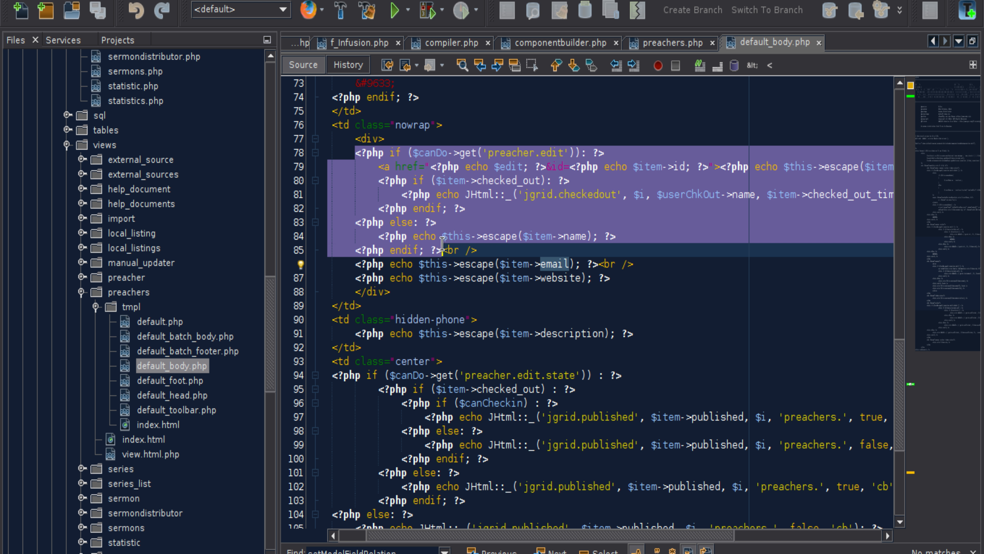
{"action": "left_click", "coordinate": [442, 250]}
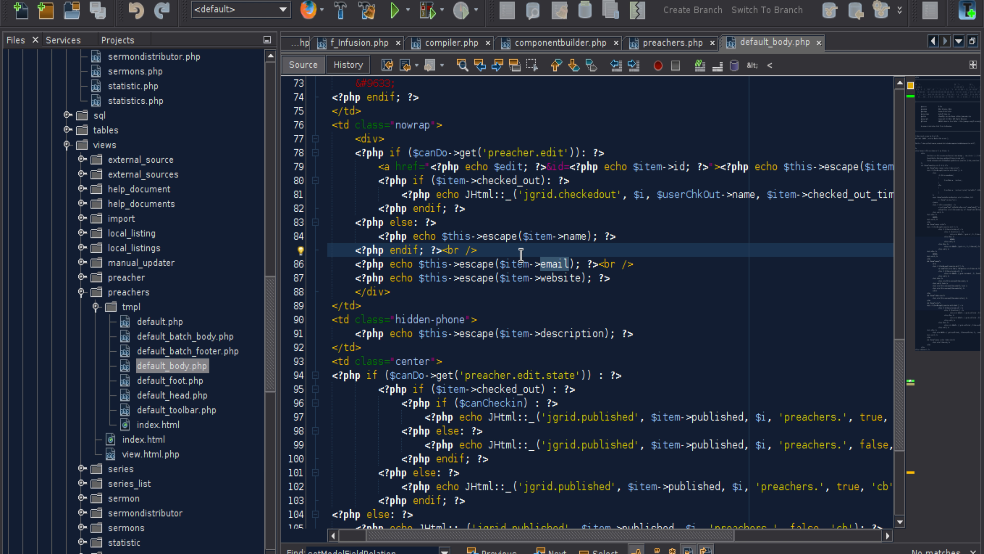
Step: Switch back to the browser, check the List Field choice in the Preacher admin view's field relations, and close them without saving
{"action": "key", "text": "alt+Tab"}
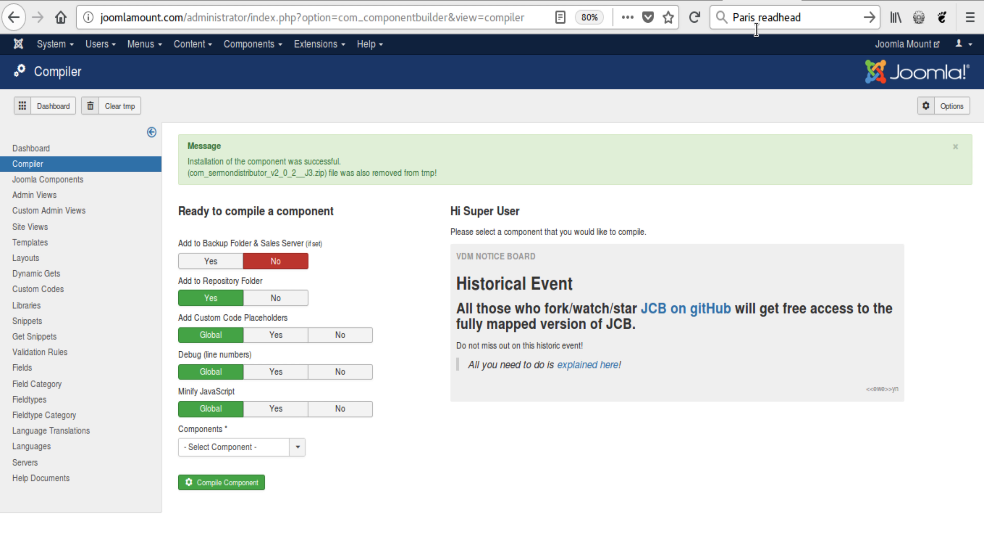
{"action": "left_click", "coordinate": [65, 195]}
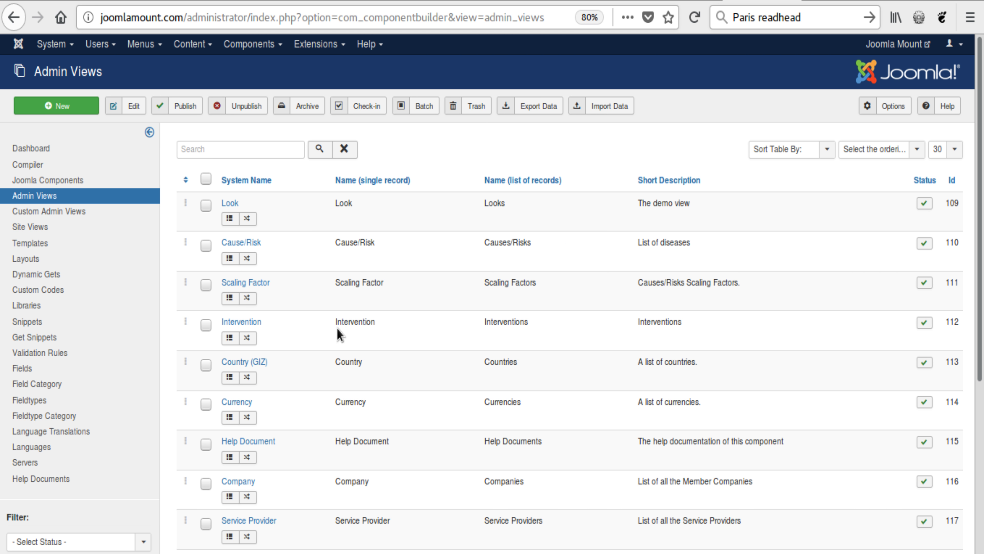
{"action": "scroll", "coordinate": [337, 334], "scroll_direction": "down", "scroll_amount": 3}
{"action": "scroll", "coordinate": [336, 334], "scroll_direction": "down", "scroll_amount": 5}
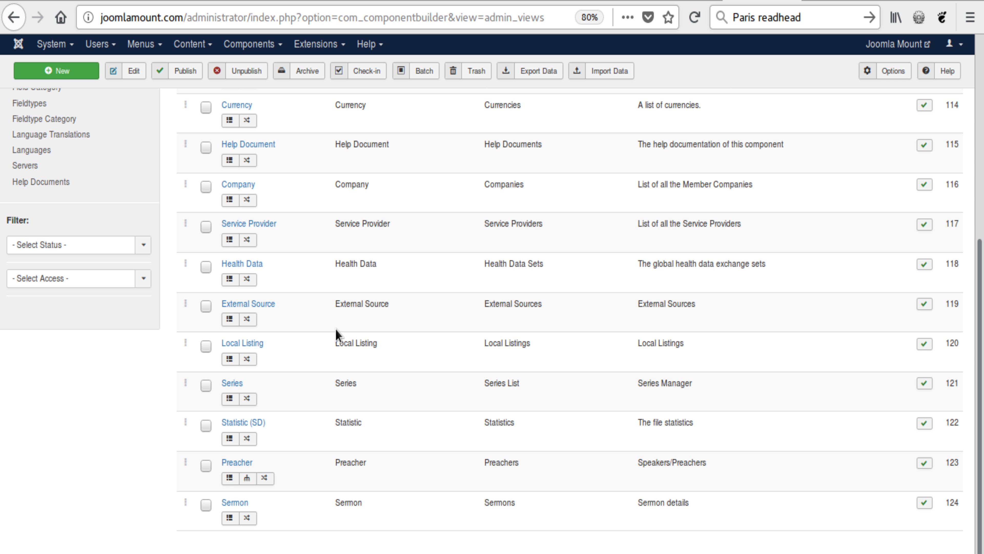
{"action": "left_click", "coordinate": [247, 477]}
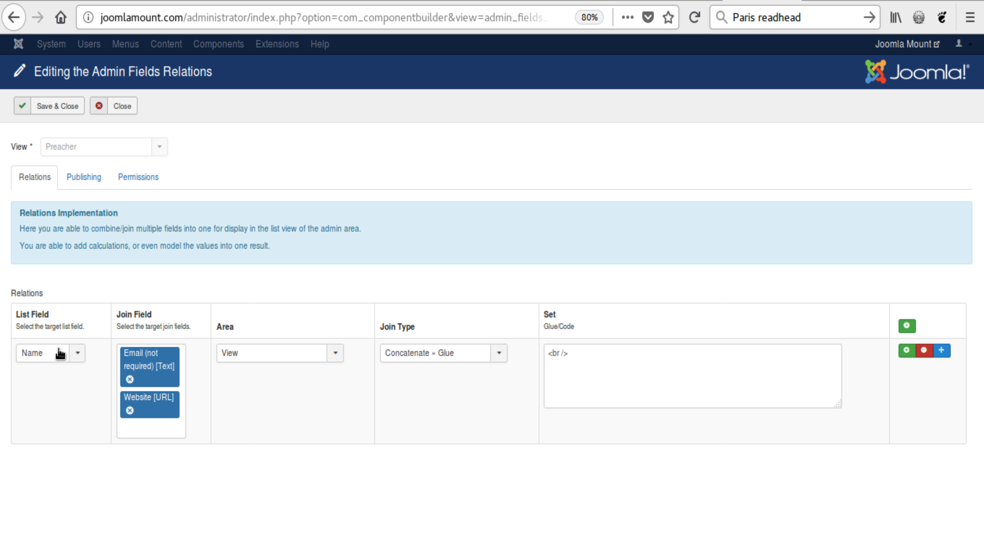
{"action": "left_click", "coordinate": [41, 353]}
{"action": "left_click", "coordinate": [66, 316]}
{"action": "left_click", "coordinate": [124, 107]}
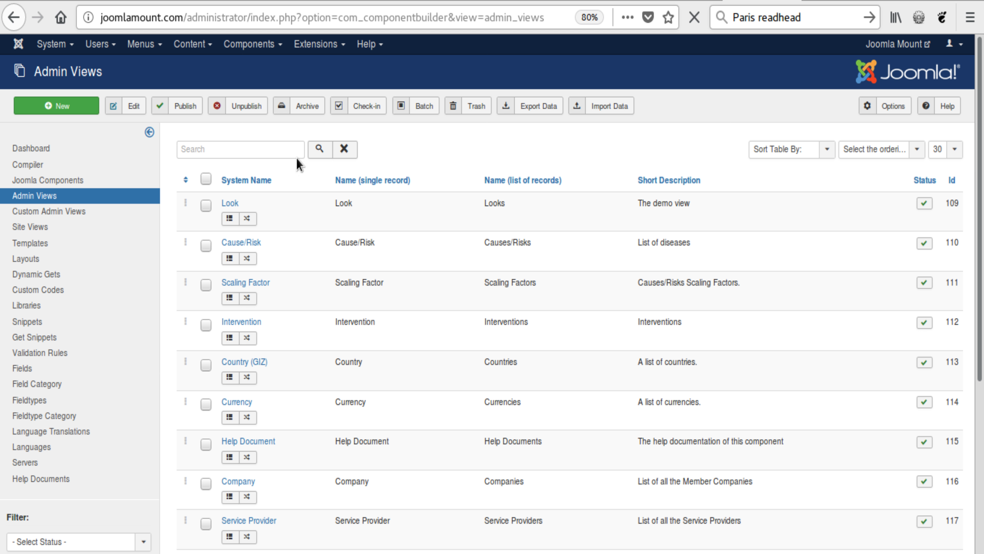
Step: Open the Preacher admin view's fields and review the settings in the fields table
{"action": "scroll", "coordinate": [307, 264], "scroll_direction": "down", "scroll_amount": 8}
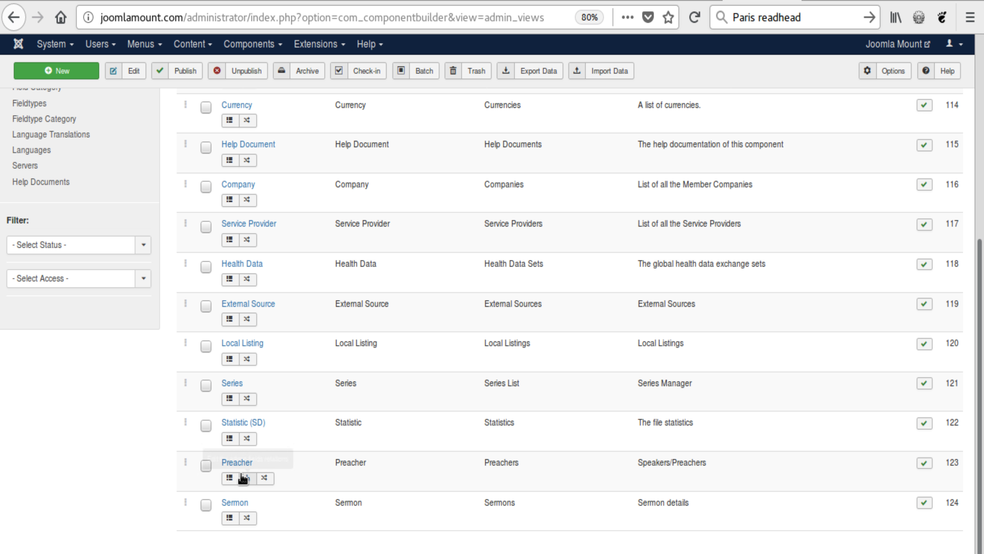
{"action": "left_click", "coordinate": [230, 477]}
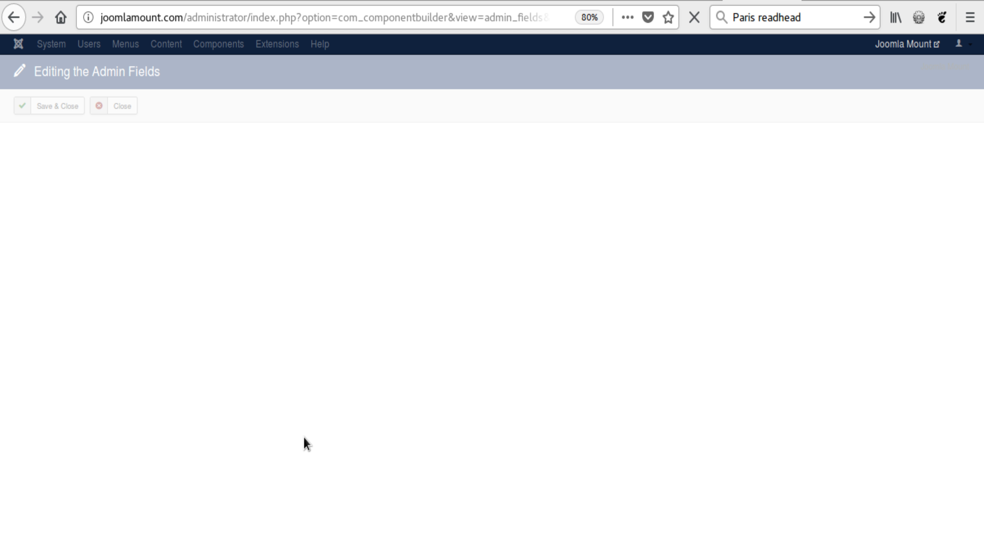
{"action": "scroll", "coordinate": [303, 431], "scroll_direction": "down", "scroll_amount": 2}
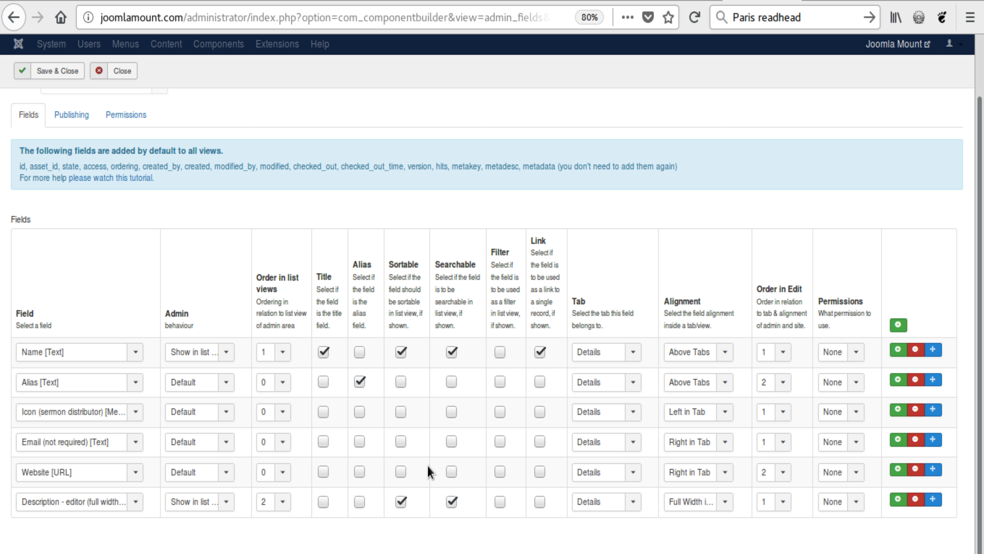
Step: Try the Searchable option on the Email and Website fields, and the Filter and Link options on the Website field
{"action": "left_click", "coordinate": [499, 472]}
{"action": "left_click", "coordinate": [452, 441]}
{"action": "left_click", "coordinate": [451, 472]}
{"action": "left_click", "coordinate": [502, 471]}
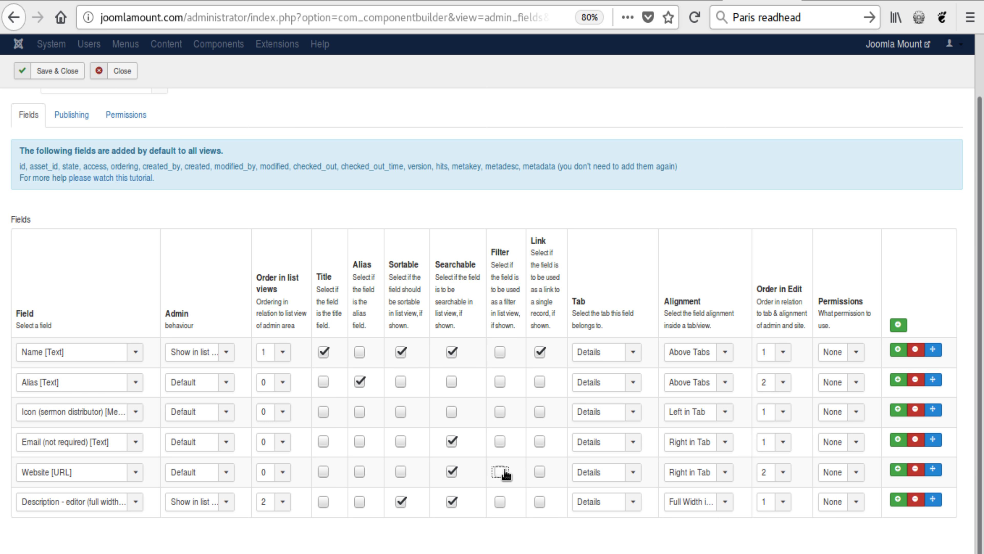
{"action": "left_click", "coordinate": [452, 473]}
{"action": "left_click", "coordinate": [454, 442]}
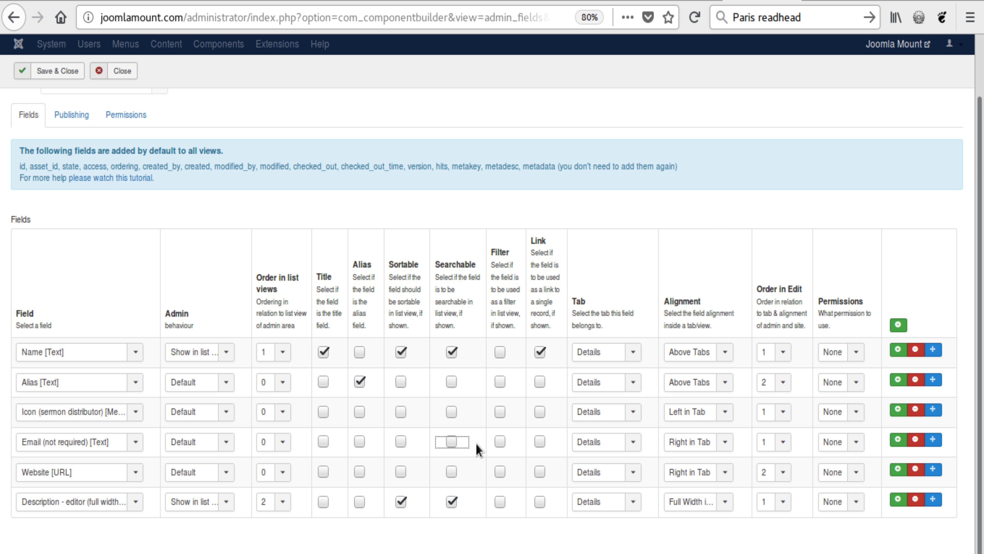
{"action": "left_click", "coordinate": [539, 473]}
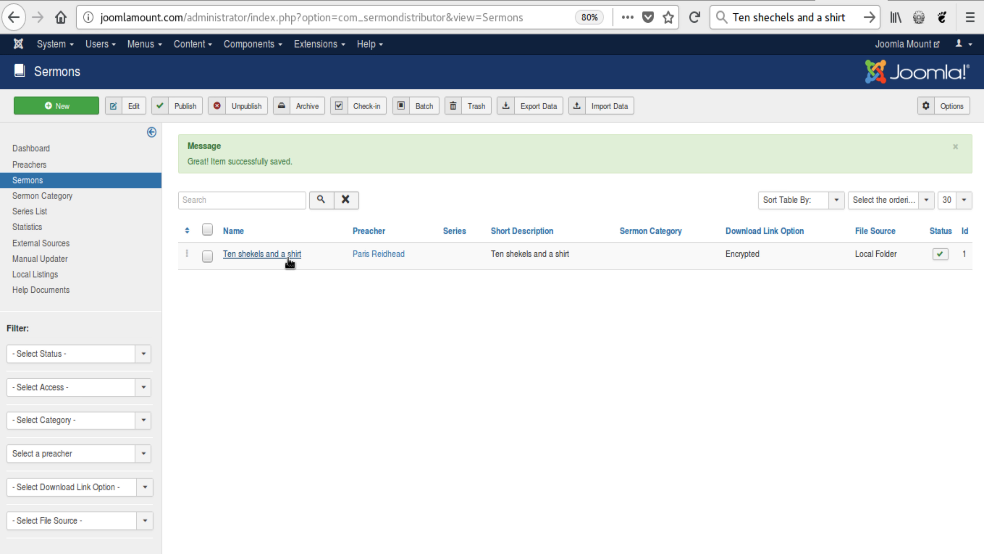
Step: View the linked preacher record and the sermon "Ten shekels and a shirt" from the Sermons list, closing each one
{"action": "left_click", "coordinate": [376, 256]}
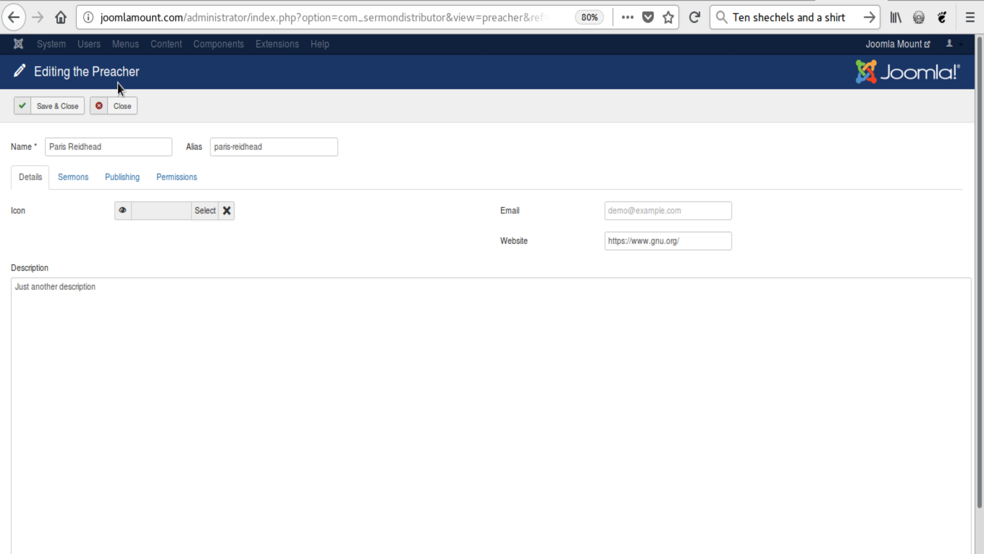
{"action": "left_click", "coordinate": [122, 111]}
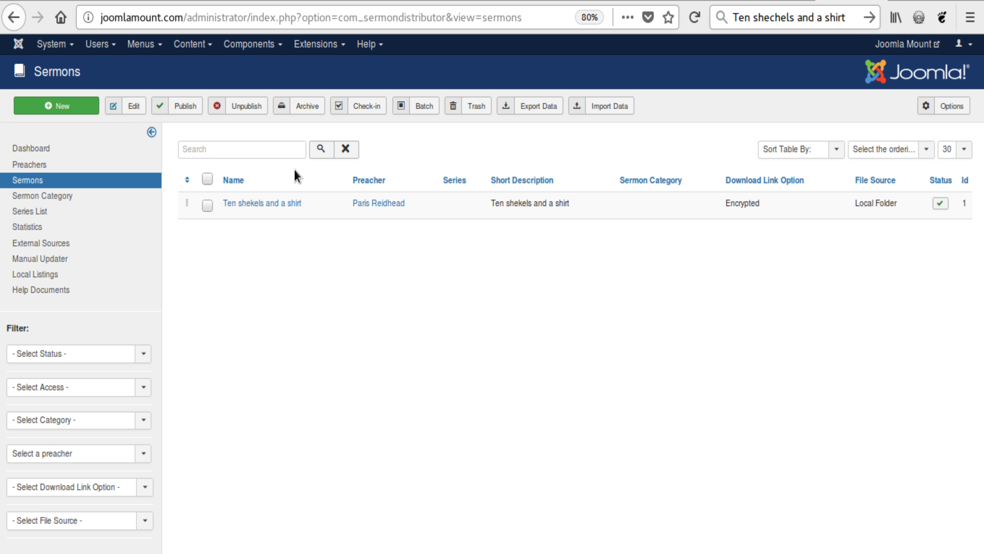
{"action": "left_click", "coordinate": [262, 203]}
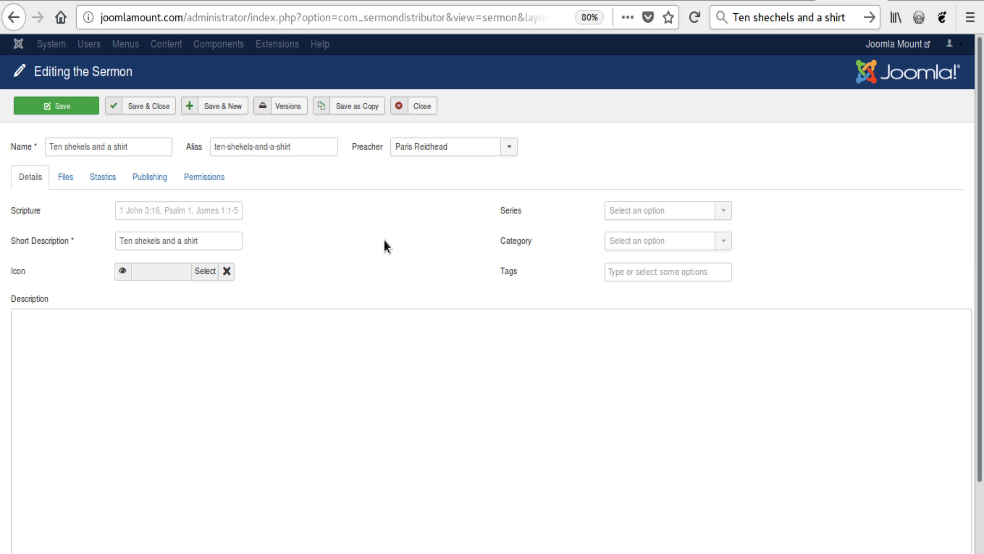
{"action": "left_click", "coordinate": [414, 108]}
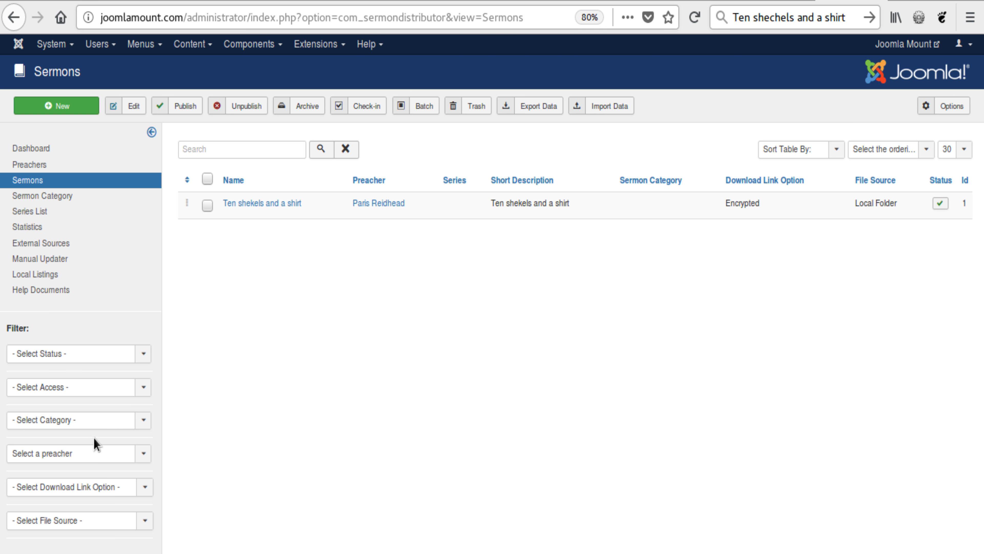
Step: Check the options of the preacher filter in the Sermons list without choosing one
{"action": "left_click", "coordinate": [83, 454]}
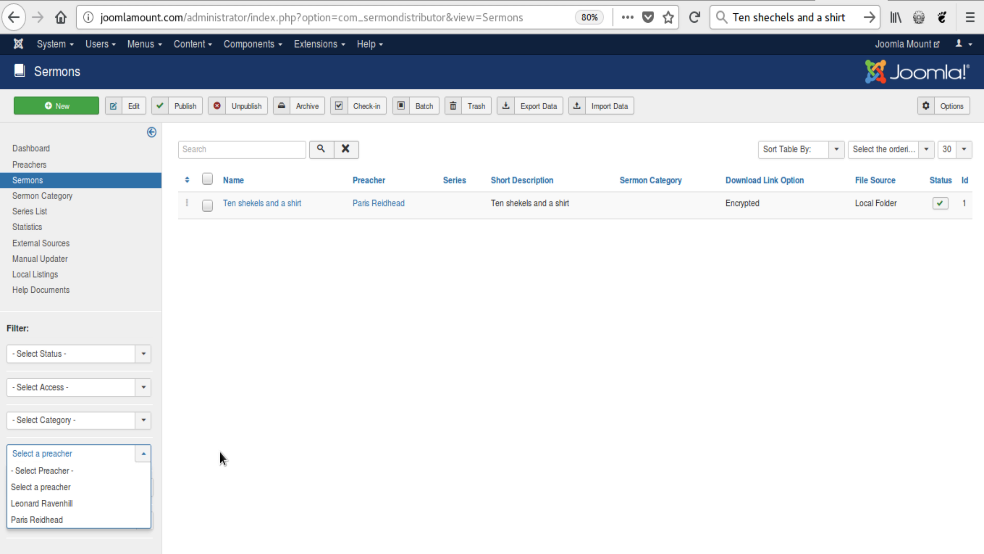
{"action": "left_click", "coordinate": [303, 437]}
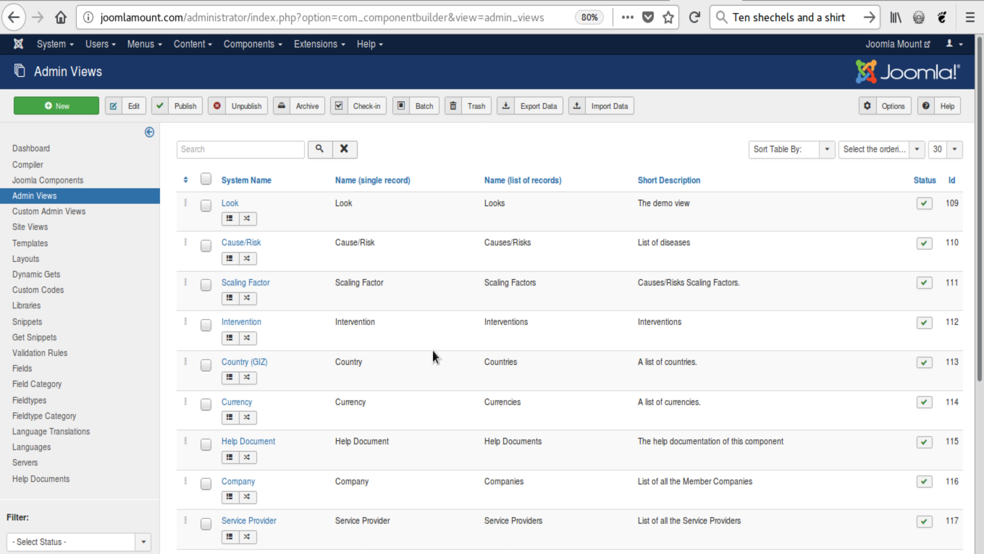
Step: Switch to the Admin Views list and open the Sermon admin view's linked fields for editing
{"action": "scroll", "coordinate": [431, 353], "scroll_direction": "down", "scroll_amount": 8}
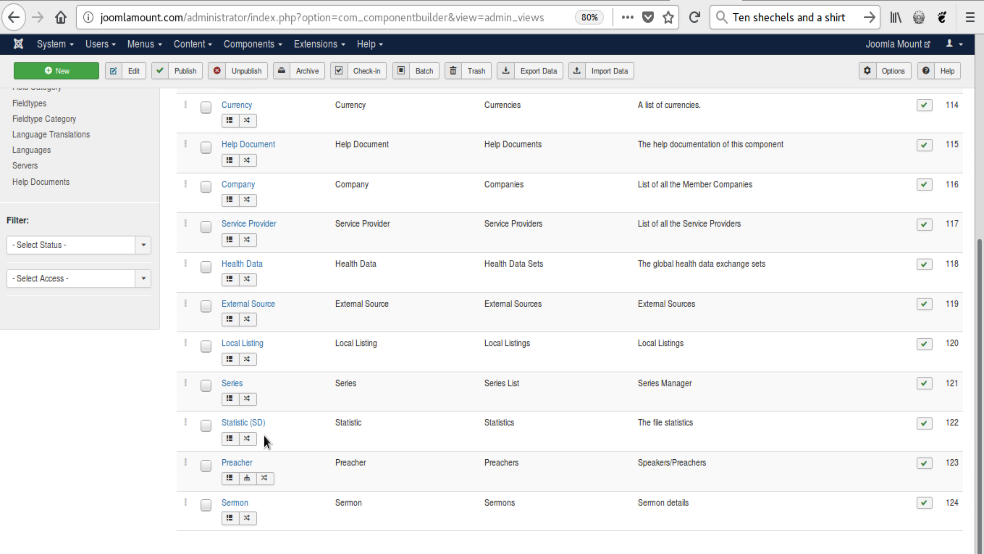
{"action": "left_click", "coordinate": [234, 504]}
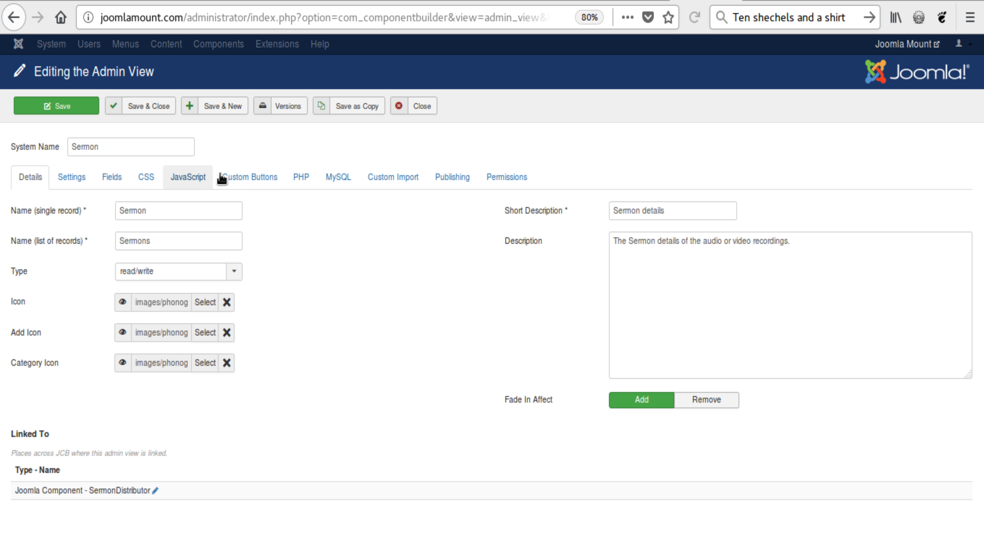
{"action": "left_click", "coordinate": [112, 179]}
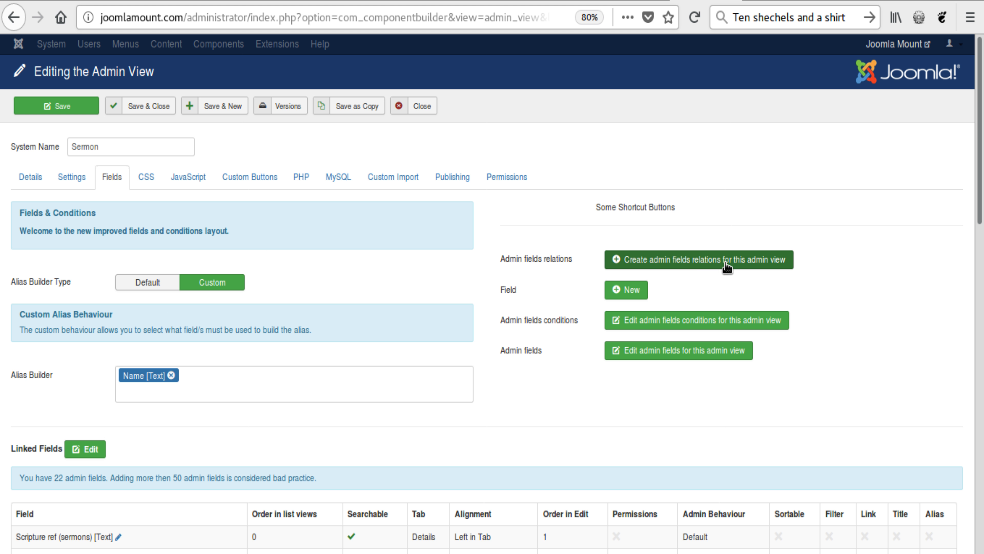
{"action": "scroll", "coordinate": [194, 403], "scroll_direction": "down", "scroll_amount": 3}
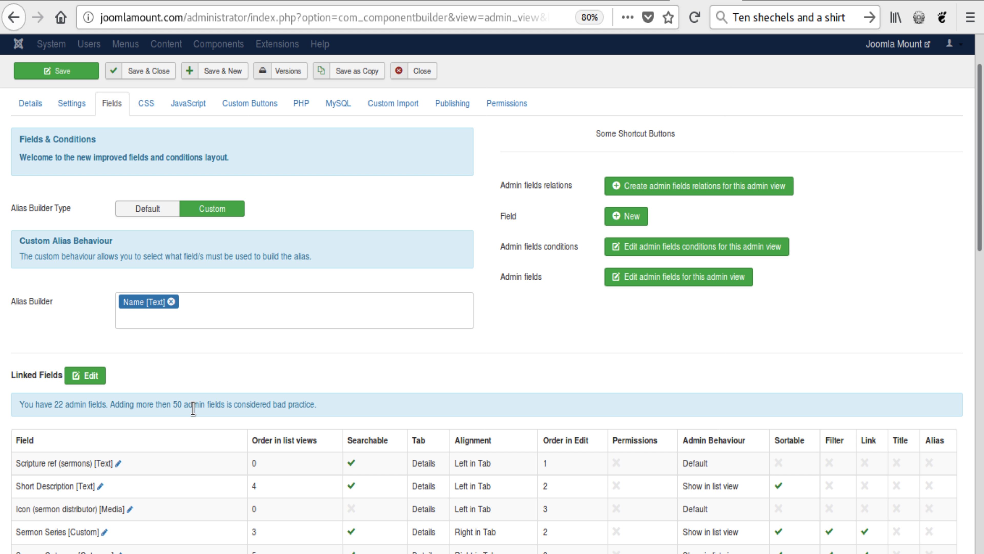
{"action": "scroll", "coordinate": [187, 393], "scroll_direction": "down", "scroll_amount": 7}
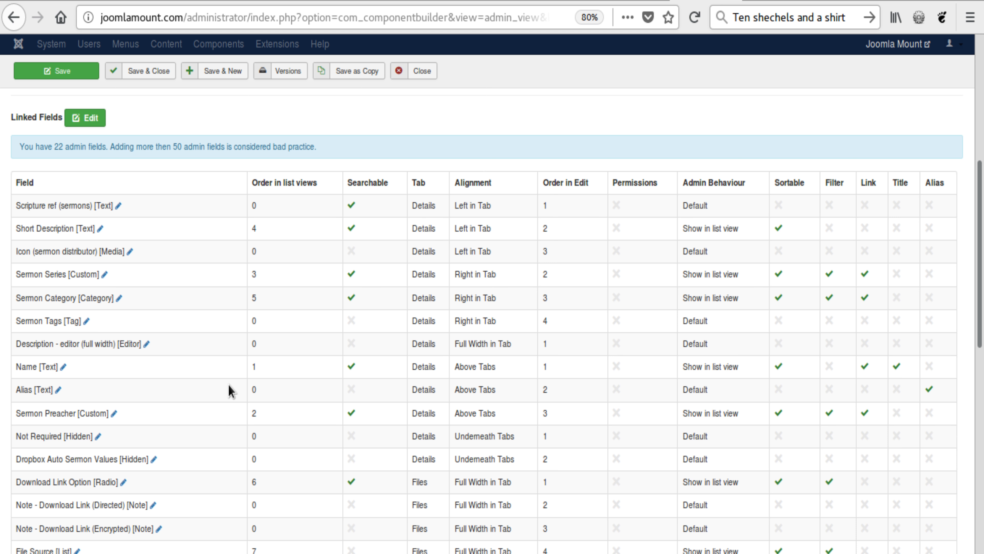
{"action": "left_click", "coordinate": [91, 119]}
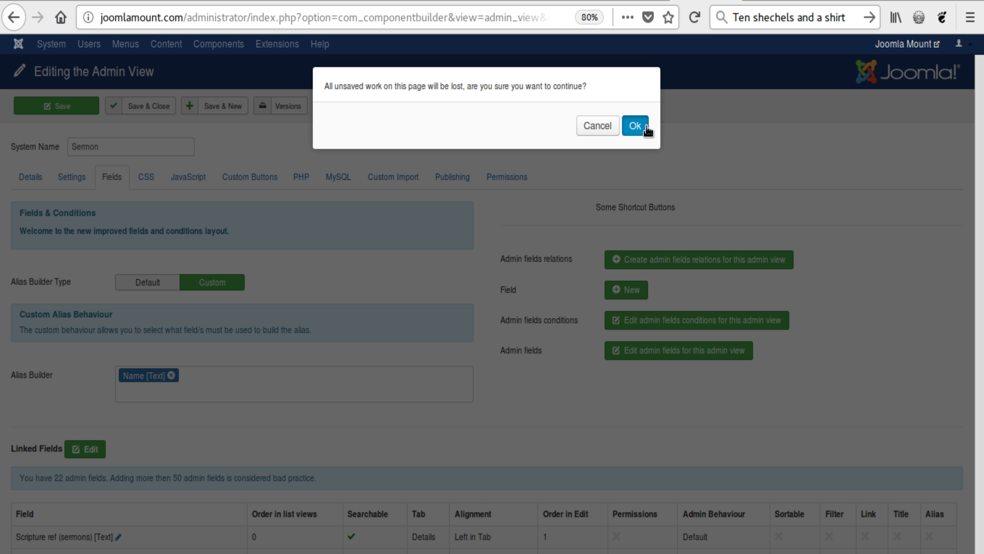
{"action": "left_click", "coordinate": [634, 126]}
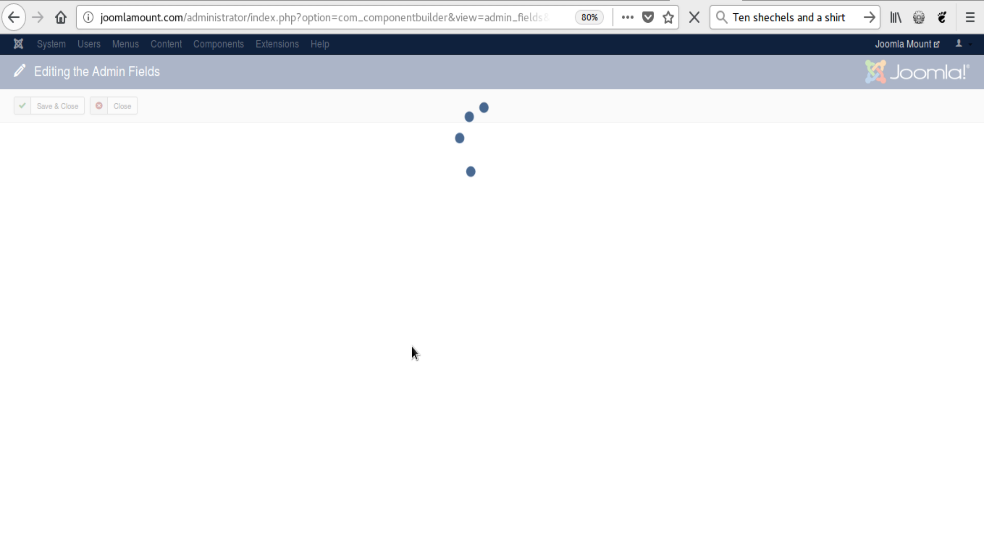
Step: Set the Sermon Preacher field's admin behaviour to Default
{"action": "scroll", "coordinate": [382, 343], "scroll_direction": "down", "scroll_amount": 6}
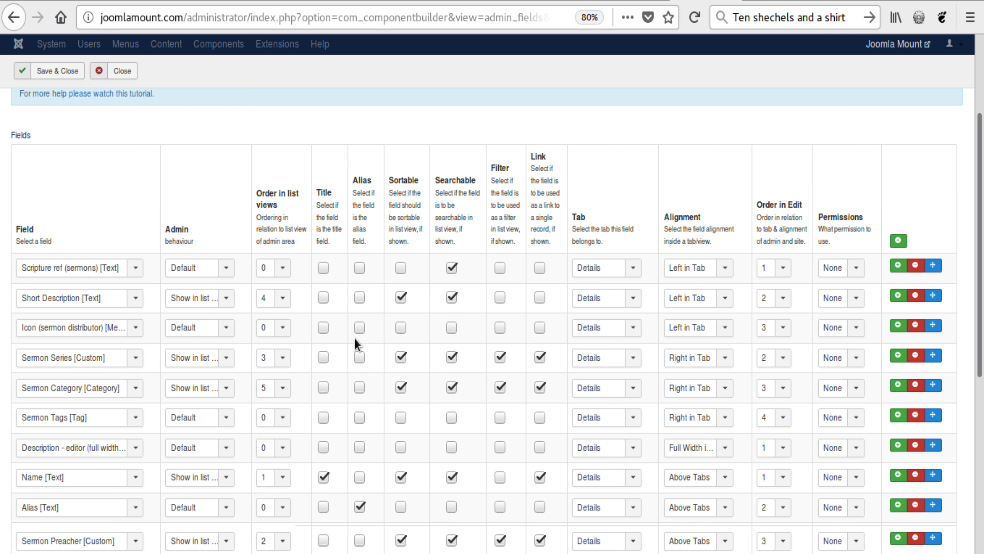
{"action": "scroll", "coordinate": [248, 351], "scroll_direction": "down", "scroll_amount": 2}
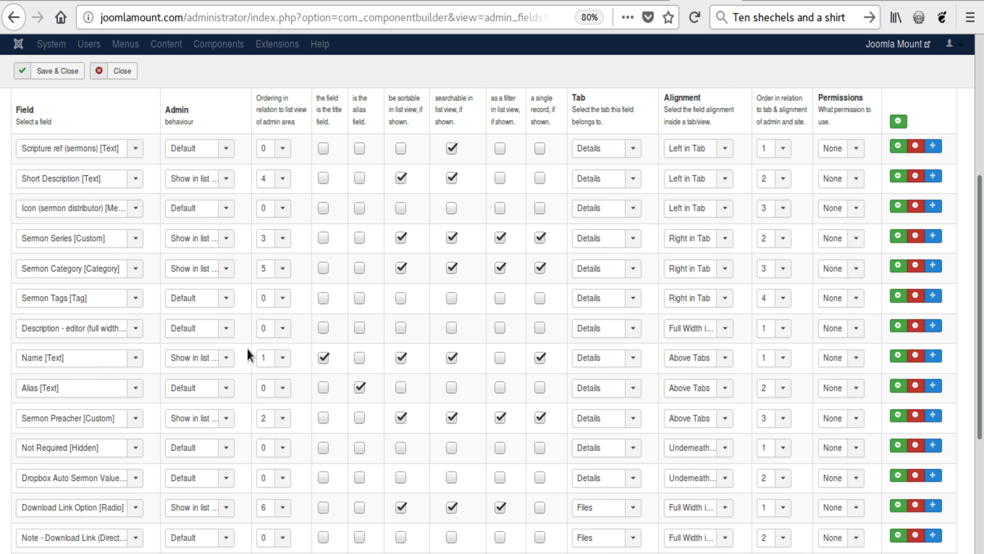
{"action": "scroll", "coordinate": [116, 411], "scroll_direction": "down", "scroll_amount": 3}
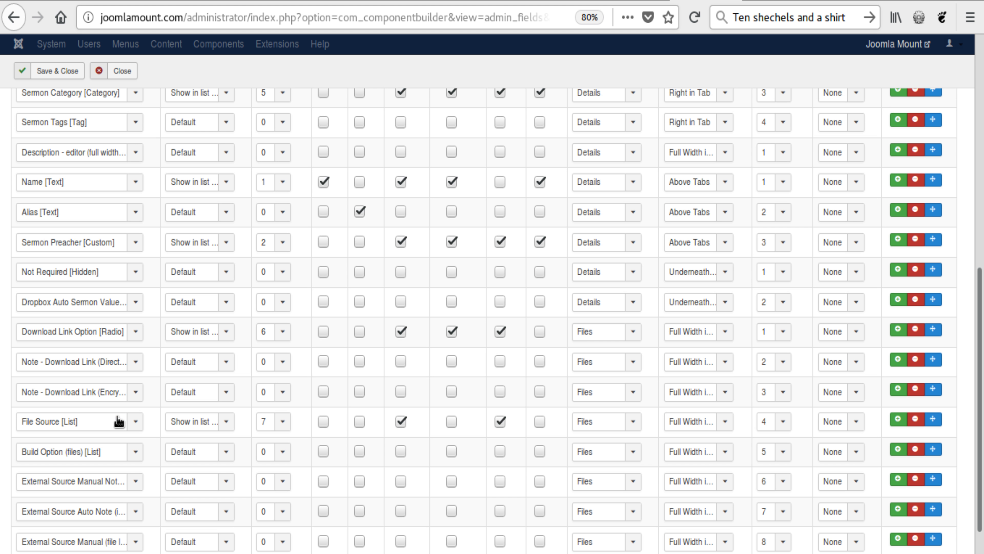
{"action": "scroll", "coordinate": [119, 422], "scroll_direction": "up", "scroll_amount": 4}
{"action": "scroll", "coordinate": [119, 422], "scroll_direction": "up", "scroll_amount": 2}
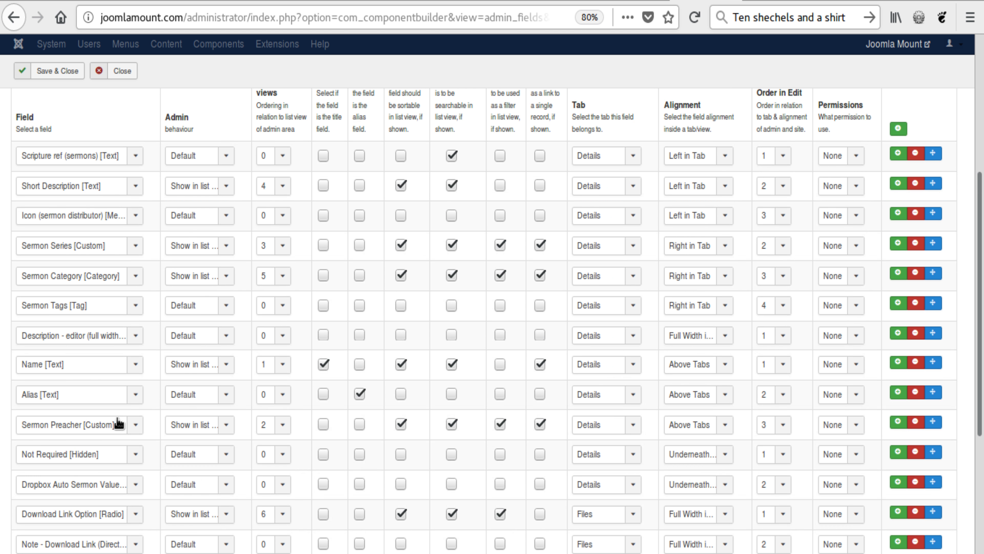
{"action": "scroll", "coordinate": [116, 387], "scroll_direction": "down", "scroll_amount": 4}
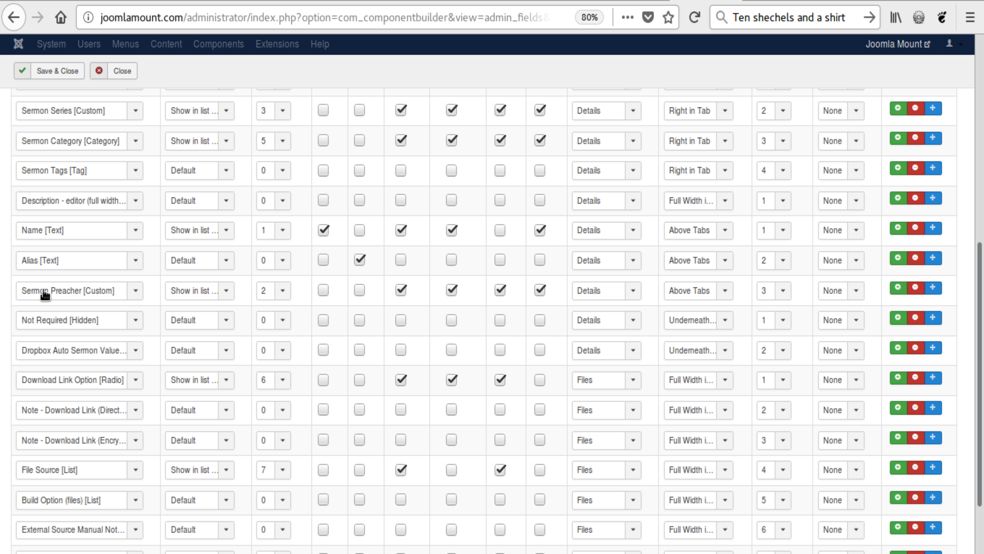
{"action": "left_click", "coordinate": [217, 291]}
{"action": "left_click", "coordinate": [201, 307]}
Step: Enable Link and Filter for the Sermon Preacher field, and save and close the admin fields
{"action": "scroll", "coordinate": [571, 376], "scroll_direction": "up", "scroll_amount": 3}
{"action": "scroll", "coordinate": [571, 376], "scroll_direction": "up", "scroll_amount": 2}
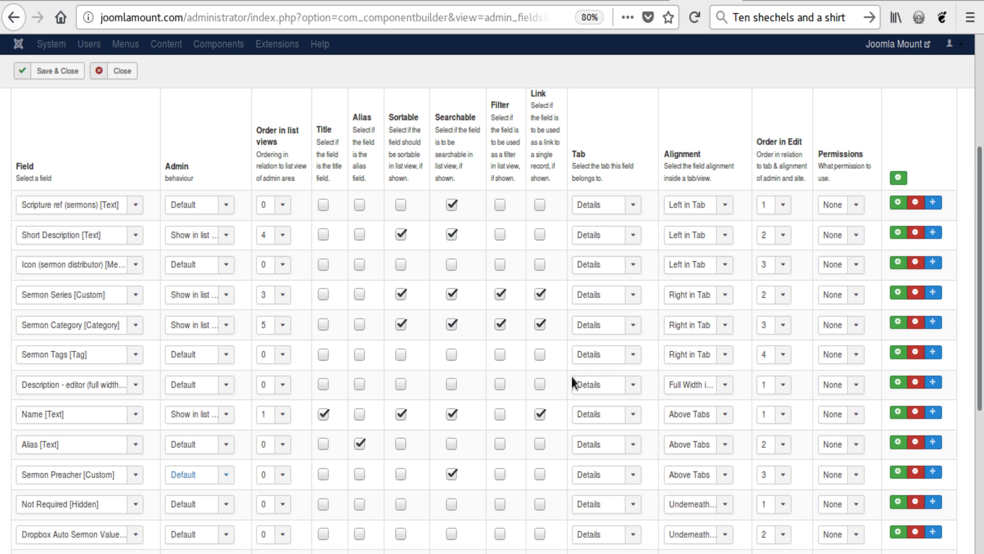
{"action": "left_click", "coordinate": [540, 474]}
{"action": "left_click", "coordinate": [500, 474]}
{"action": "left_click", "coordinate": [55, 72]}
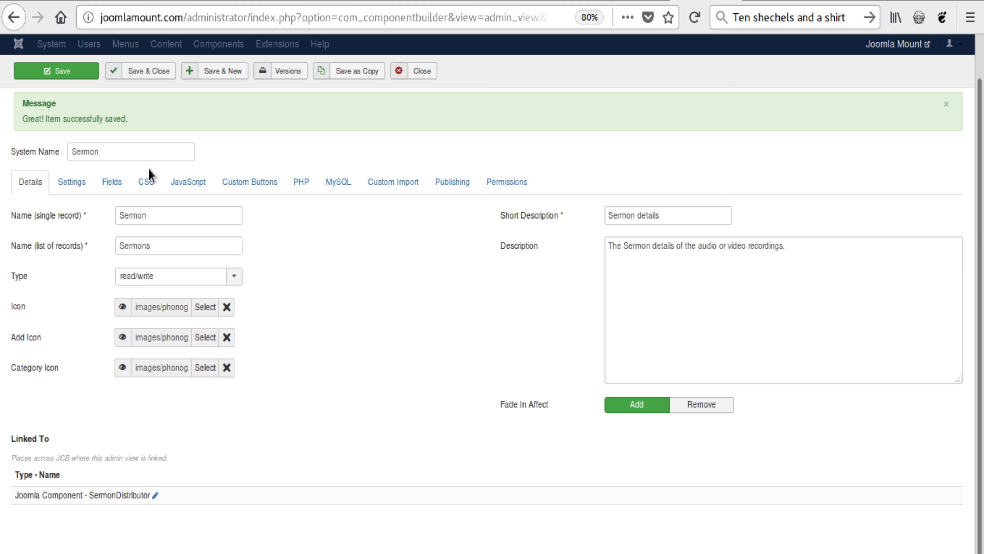
Step: Check the Sermon Preacher field's admin behaviour, Filter and Link settings in the Sermon view's linked fields table
{"action": "left_click", "coordinate": [109, 181]}
{"action": "scroll", "coordinate": [294, 236], "scroll_direction": "down", "scroll_amount": 5}
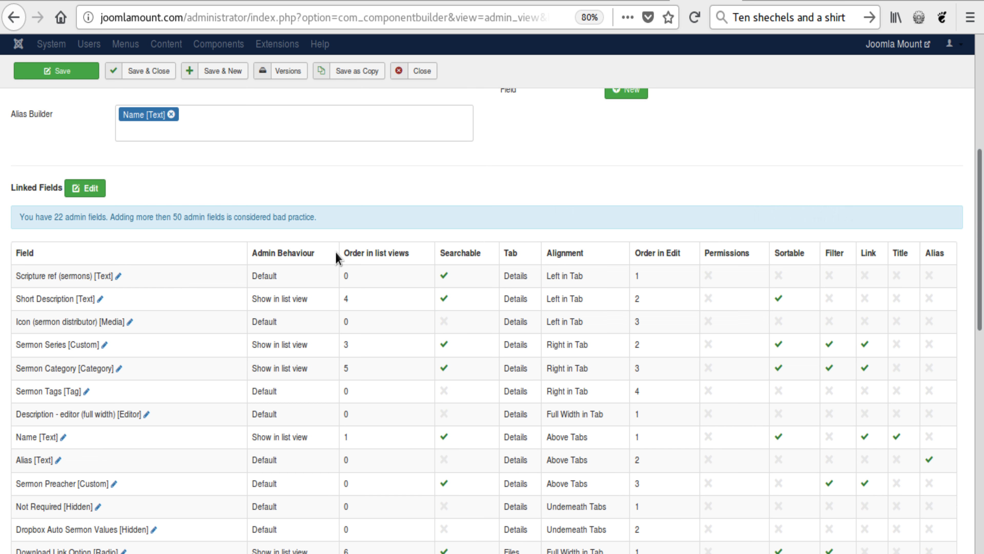
{"action": "scroll", "coordinate": [335, 251], "scroll_direction": "down", "scroll_amount": 3}
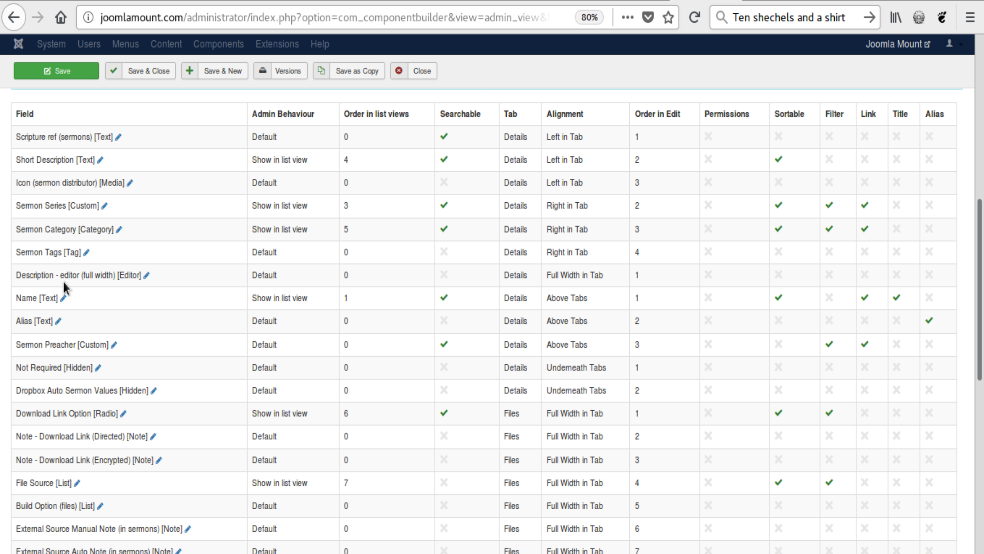
{"action": "double_click", "coordinate": [276, 344]}
{"action": "scroll", "coordinate": [501, 355], "scroll_direction": "up", "scroll_amount": 5}
{"action": "scroll", "coordinate": [566, 318], "scroll_direction": "up", "scroll_amount": 2}
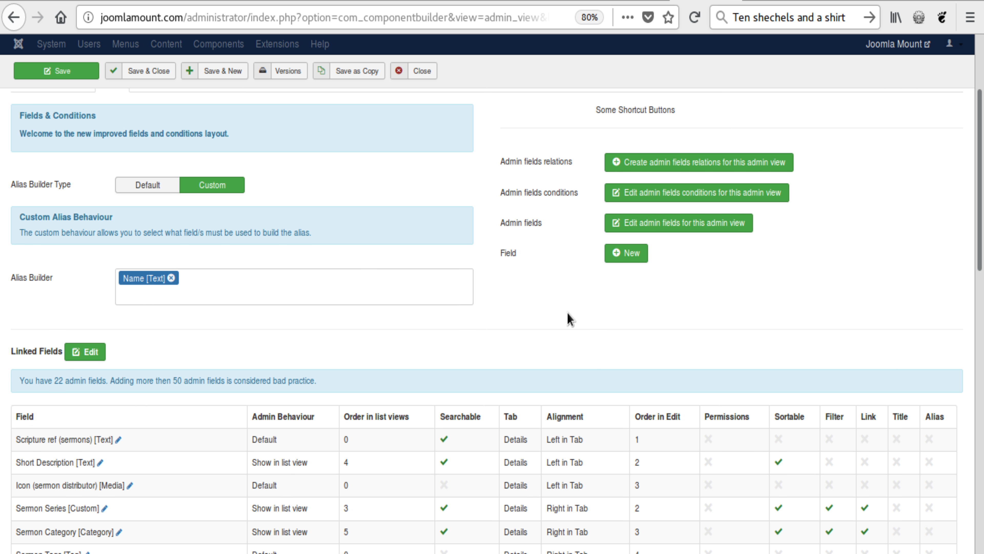
Step: Create a field relation for the Sermon view with list field Name, join field Sermon Preacher and area View
{"action": "left_click", "coordinate": [637, 198]}
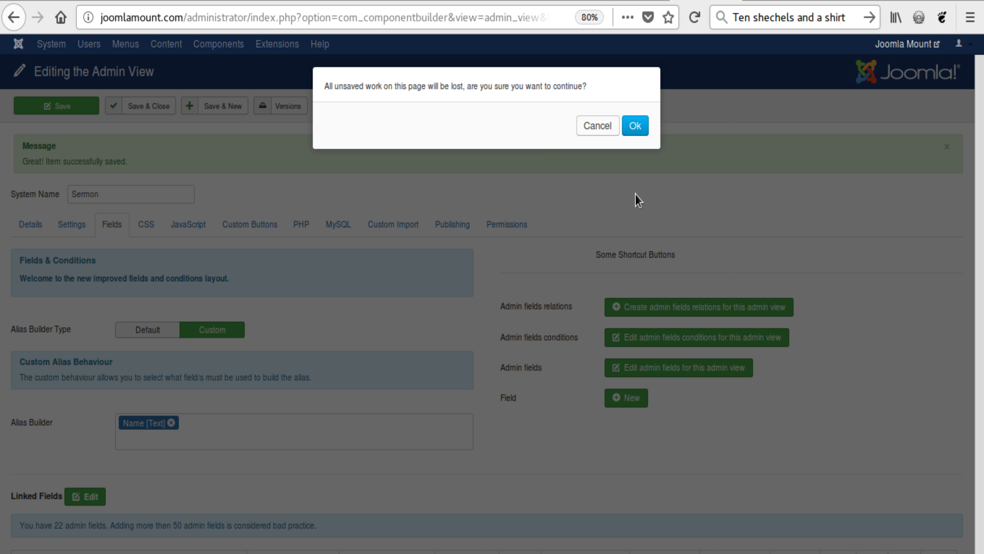
{"action": "left_click", "coordinate": [633, 126]}
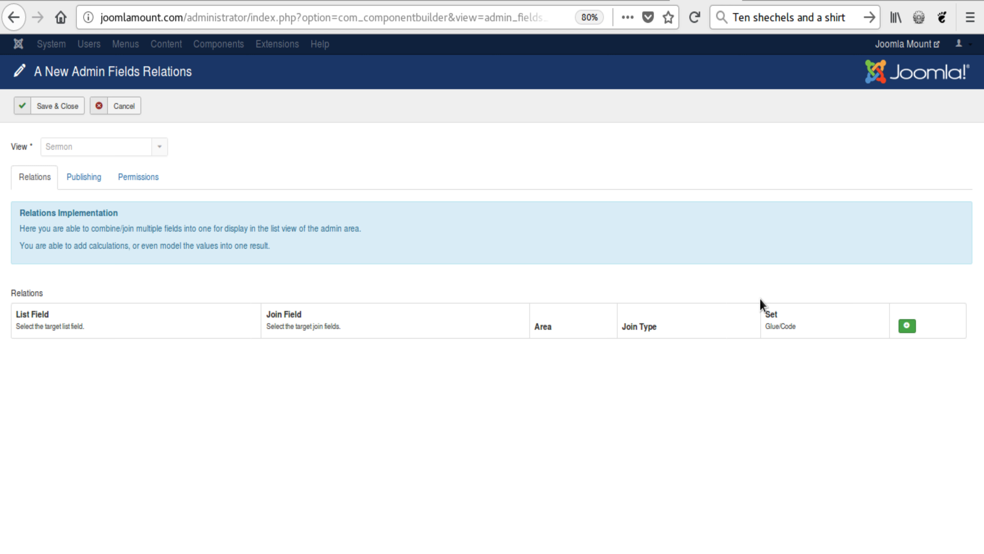
{"action": "left_click", "coordinate": [906, 325]}
{"action": "left_click", "coordinate": [58, 354]}
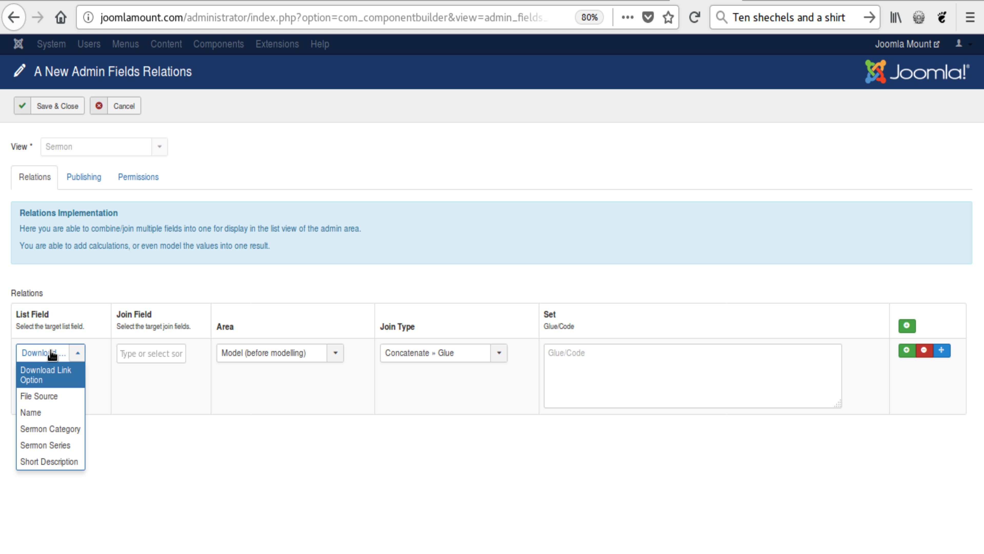
{"action": "left_click", "coordinate": [46, 413]}
{"action": "left_click", "coordinate": [156, 352]}
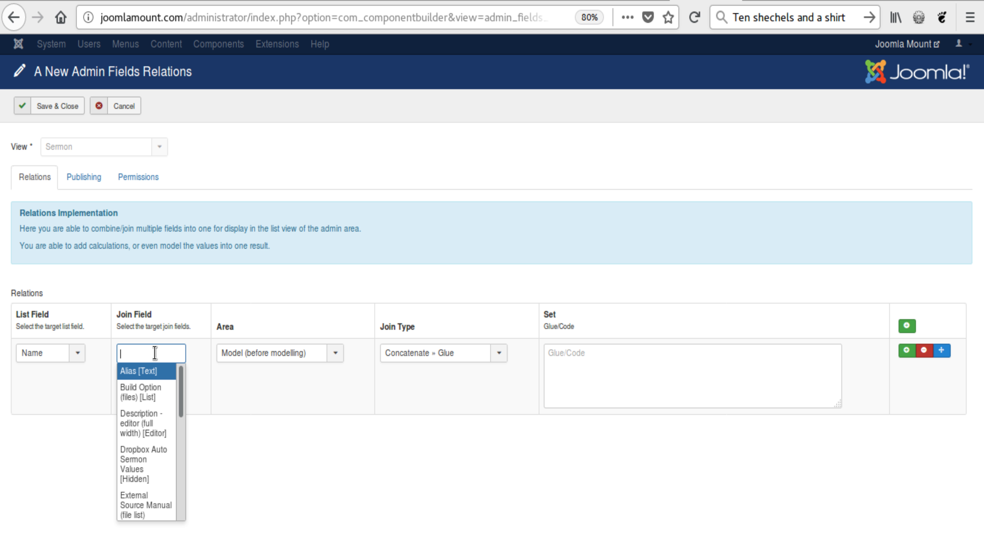
{"action": "scroll", "coordinate": [151, 427], "scroll_direction": "down", "scroll_amount": 5}
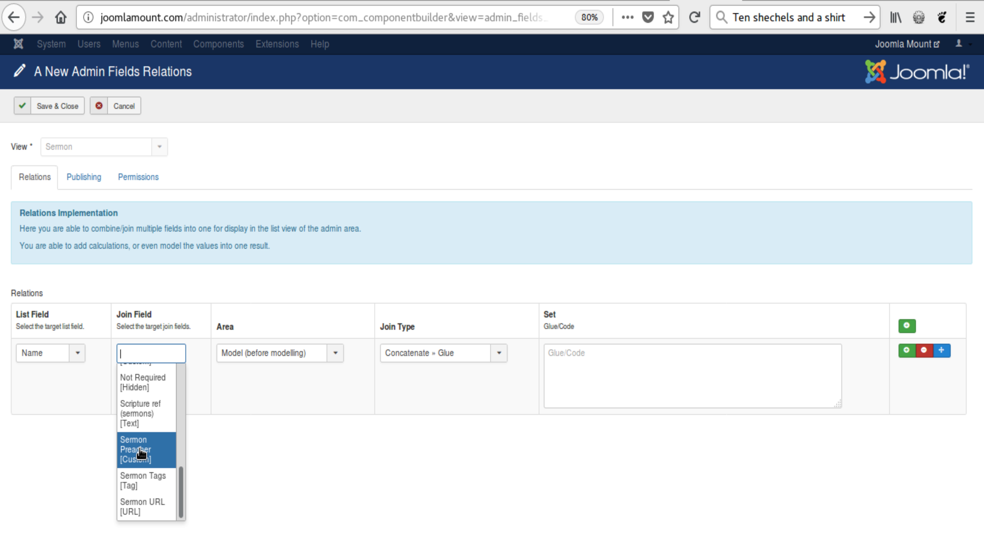
{"action": "left_click", "coordinate": [143, 454]}
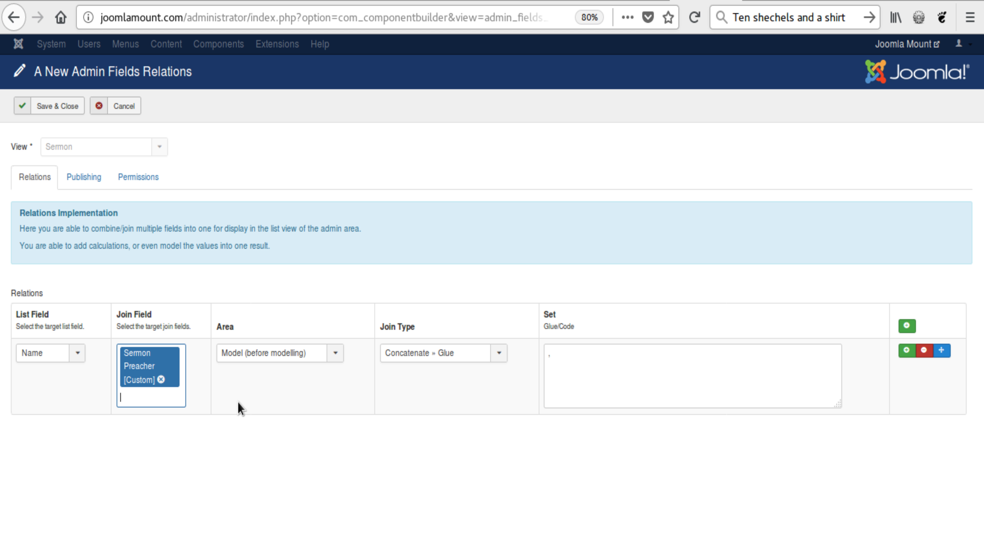
{"action": "left_click", "coordinate": [308, 351]}
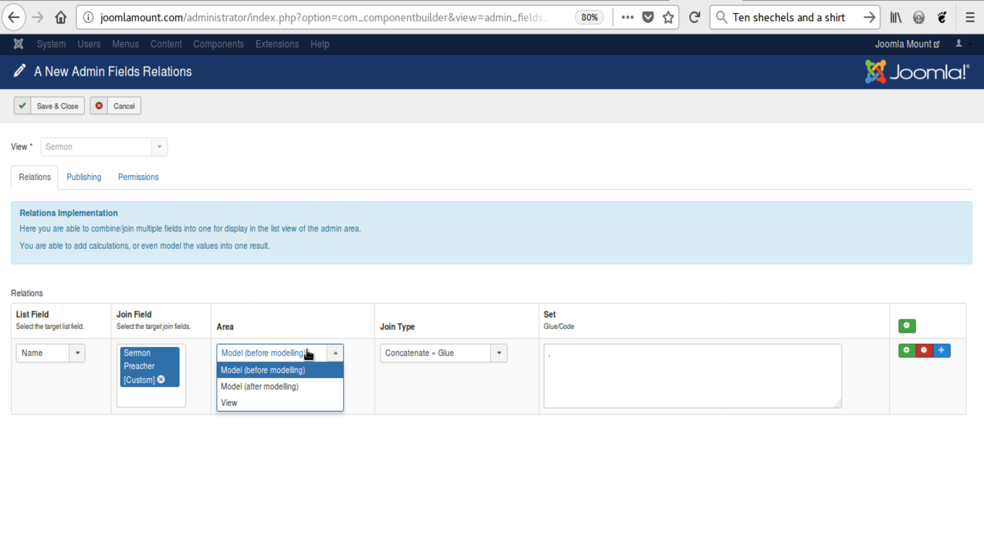
{"action": "left_click", "coordinate": [268, 403]}
Step: Try the Custom » Code join type for the relation and return it to Concatenate » Glue
{"action": "left_click", "coordinate": [462, 356]}
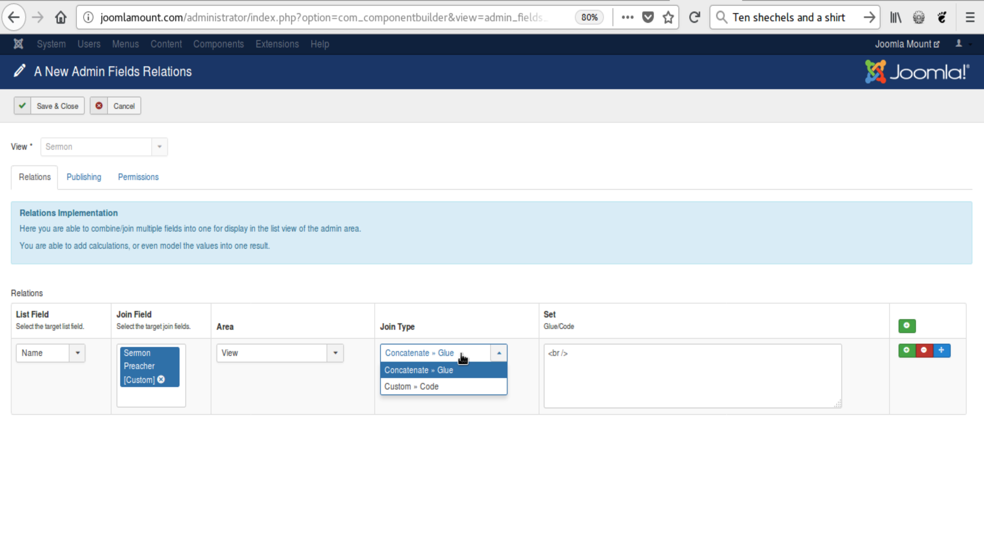
{"action": "left_click", "coordinate": [440, 387]}
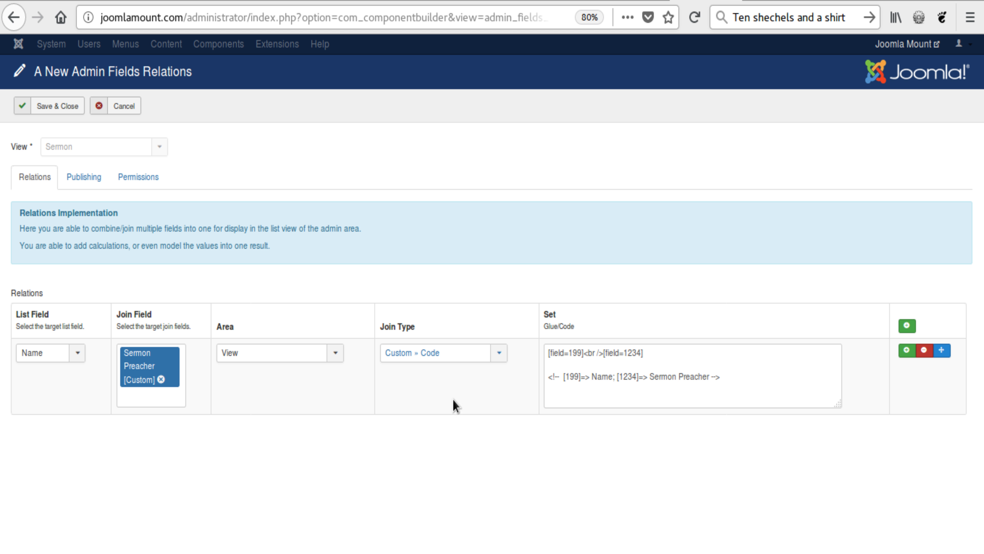
{"action": "left_click", "coordinate": [475, 354]}
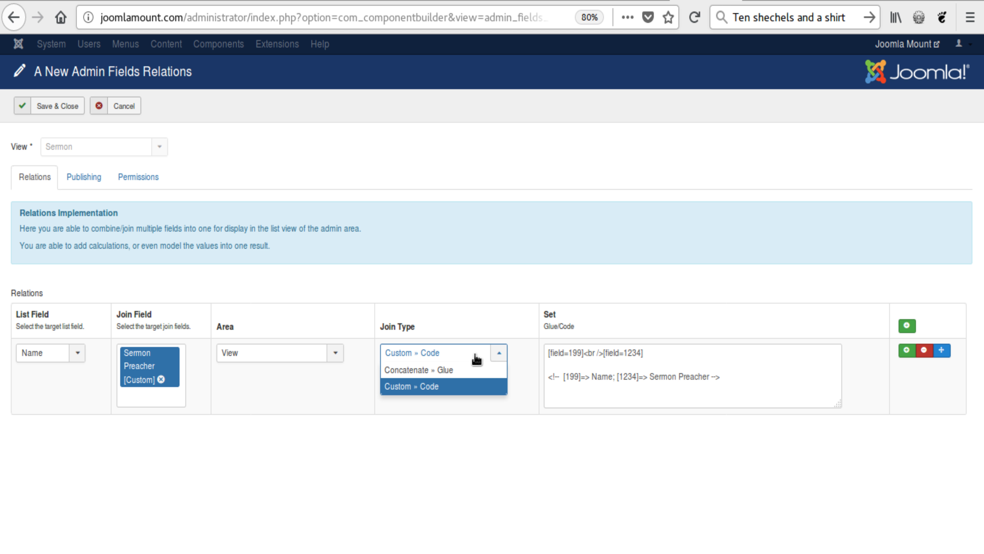
{"action": "left_click", "coordinate": [457, 371]}
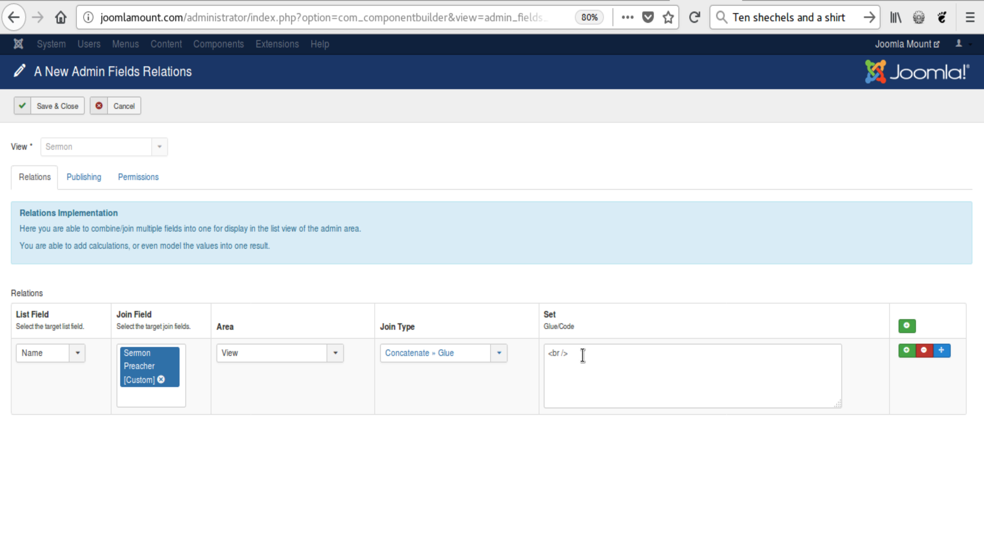
Step: Clear the default <br /> glue from the relation's Set field, and save and close the relations
{"action": "left_click_drag", "start_coordinate": [582, 354], "coordinate": [533, 355]}
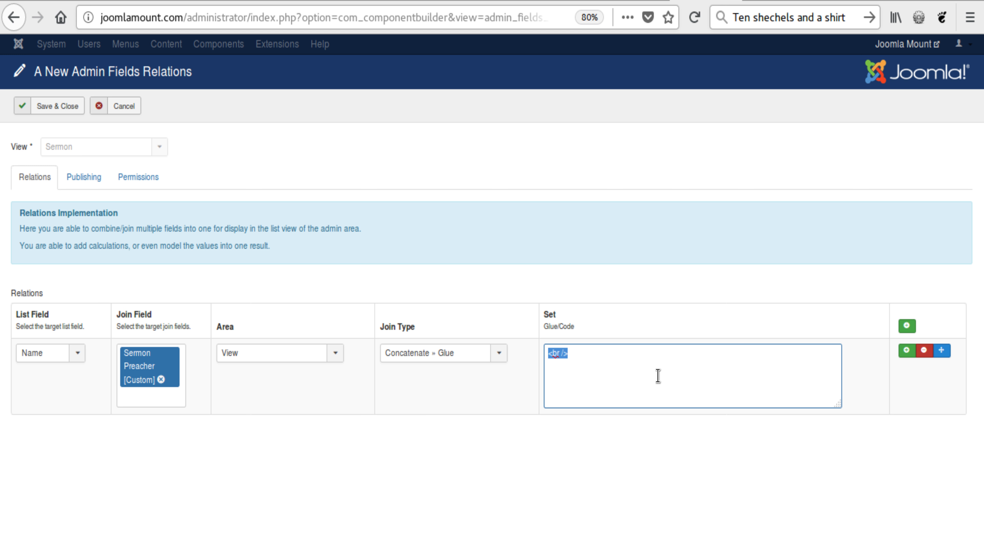
{"action": "key", "text": "BackSpace"}
{"action": "left_click", "coordinate": [64, 106]}
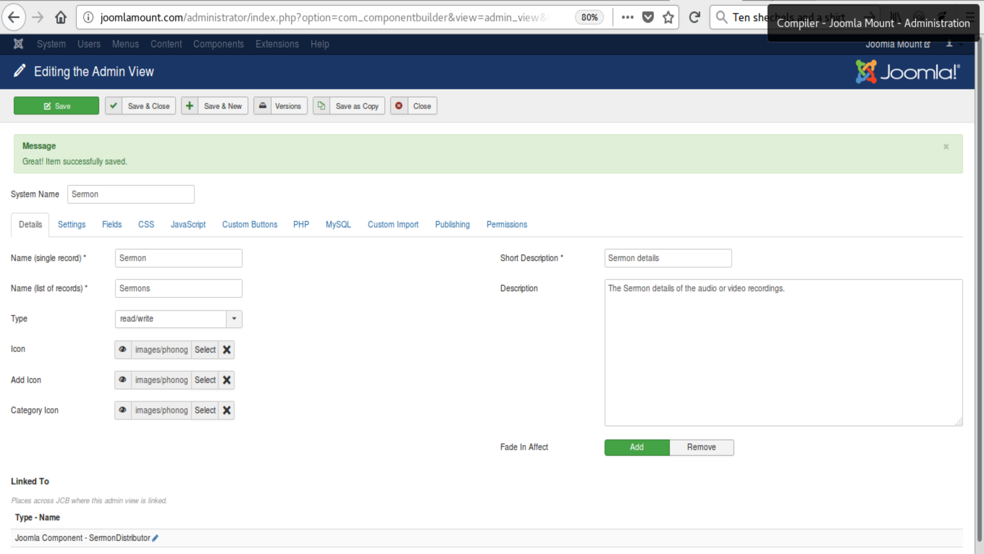
Step: Switch to the Compiler page and compile the SermonDistributor component
{"action": "key", "text": "ctrl+Tab"}
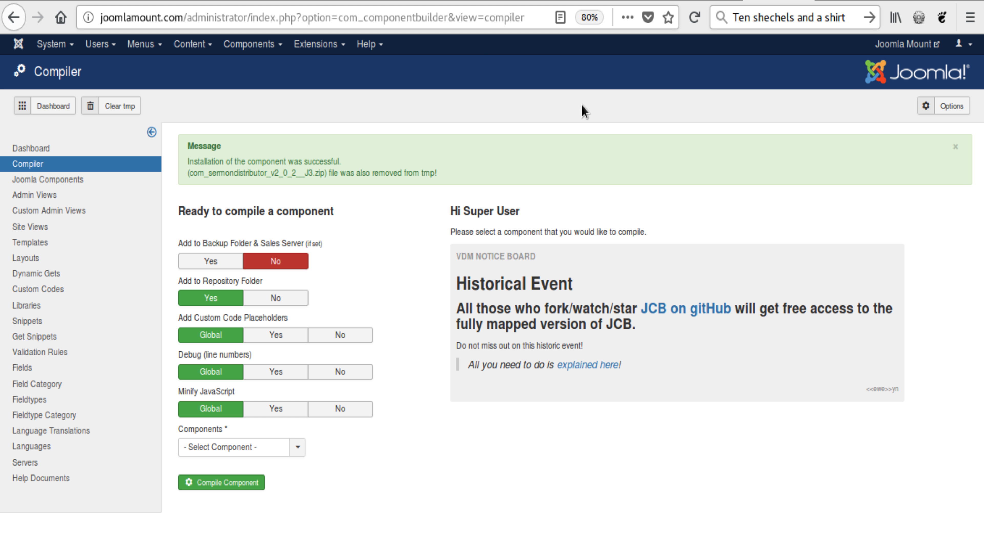
{"action": "left_click", "coordinate": [217, 449]}
{"action": "left_click", "coordinate": [219, 481]}
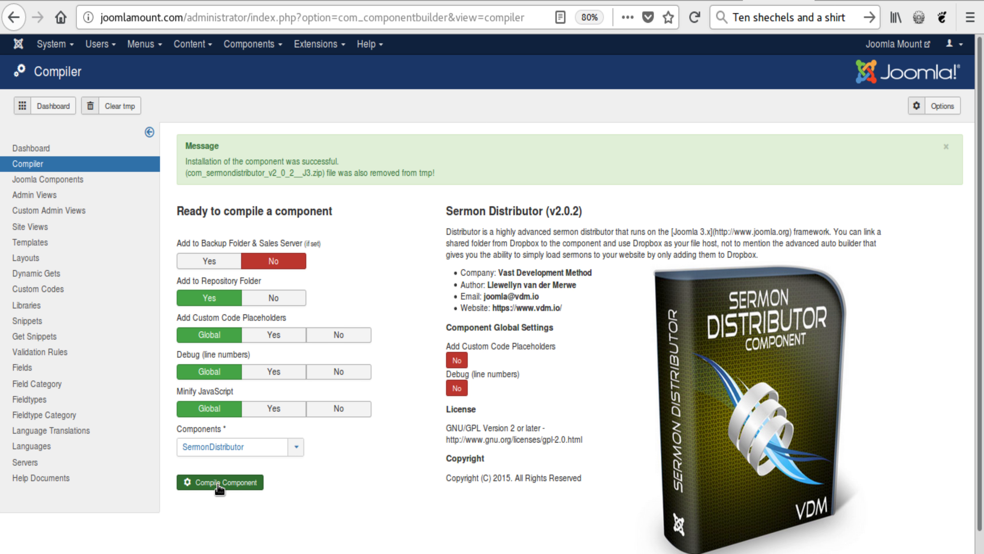
{"action": "left_click", "coordinate": [220, 484]}
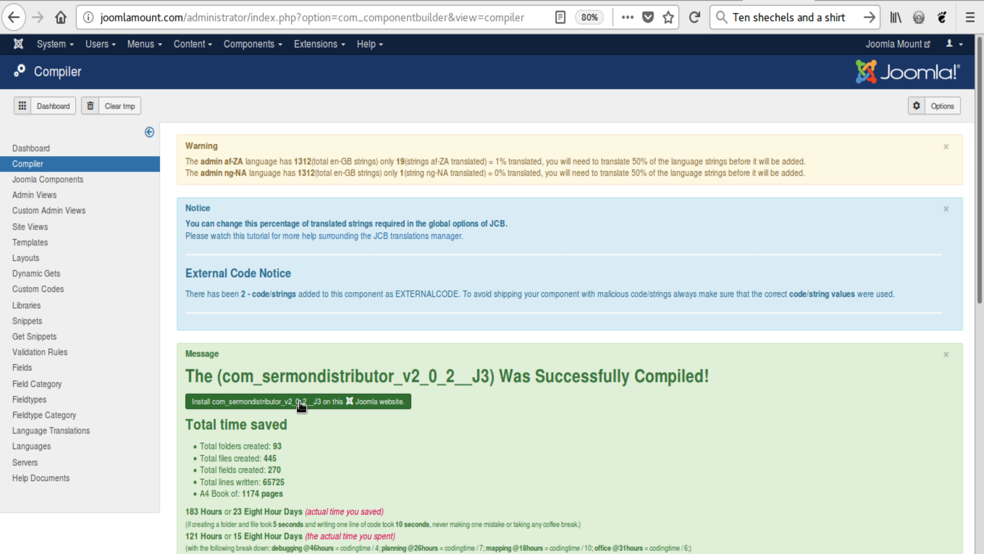
Step: Install the compiled SermonDistributor component, and open and close the preacher record linked in the Sermons list
{"action": "left_click", "coordinate": [300, 404]}
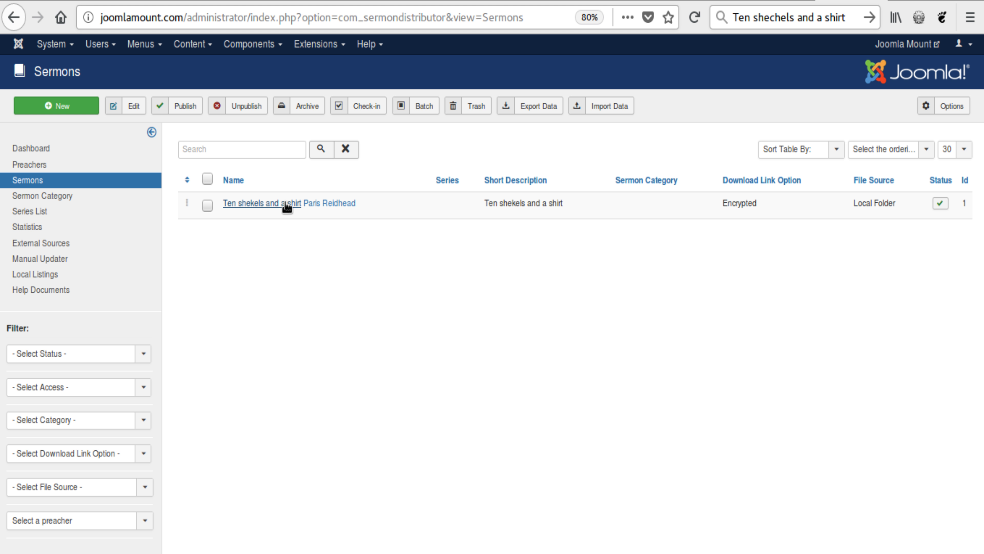
{"action": "left_click", "coordinate": [327, 203]}
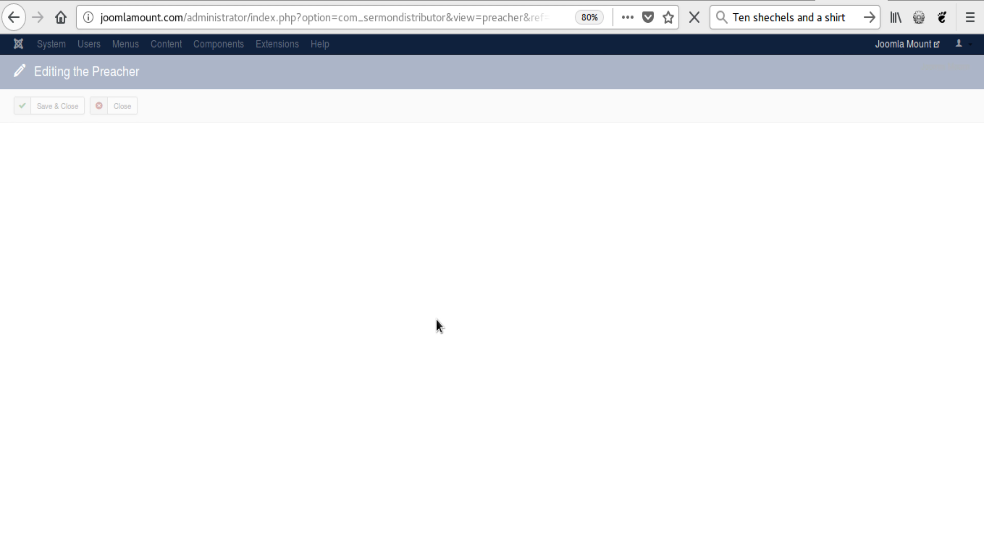
{"action": "left_click", "coordinate": [121, 106]}
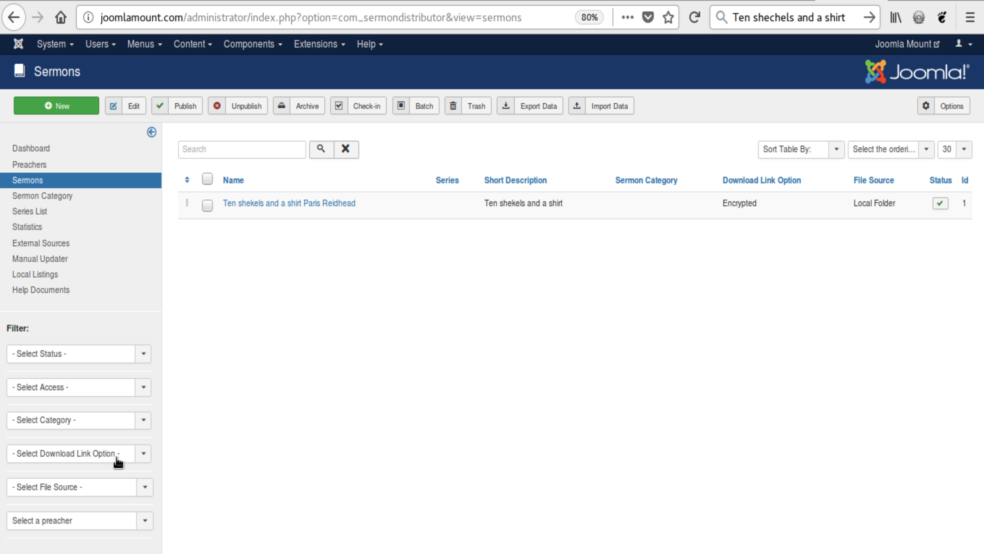
Step: Check the preacher filter's options in the Sermons list and leave it on Select a preacher
{"action": "left_click", "coordinate": [111, 527]}
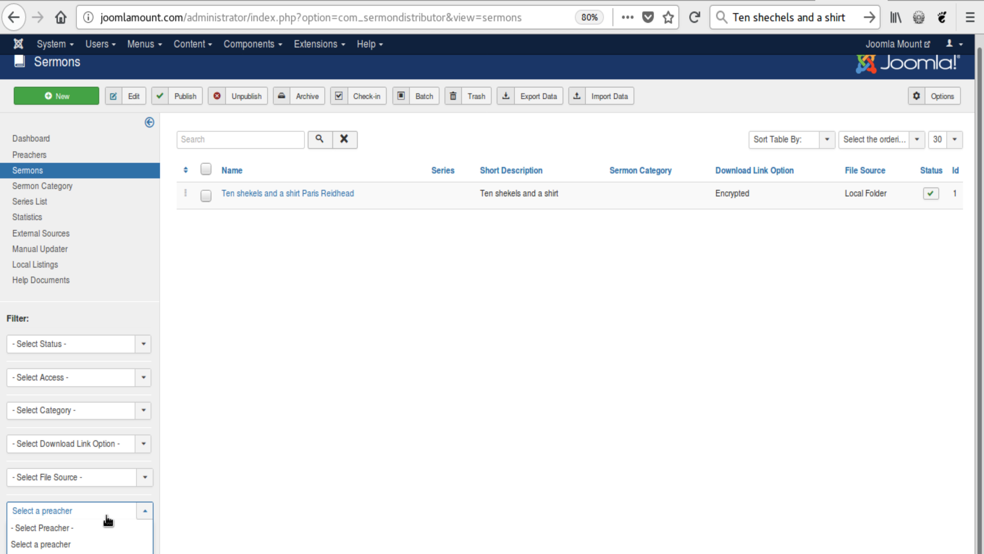
{"action": "left_click", "coordinate": [95, 544]}
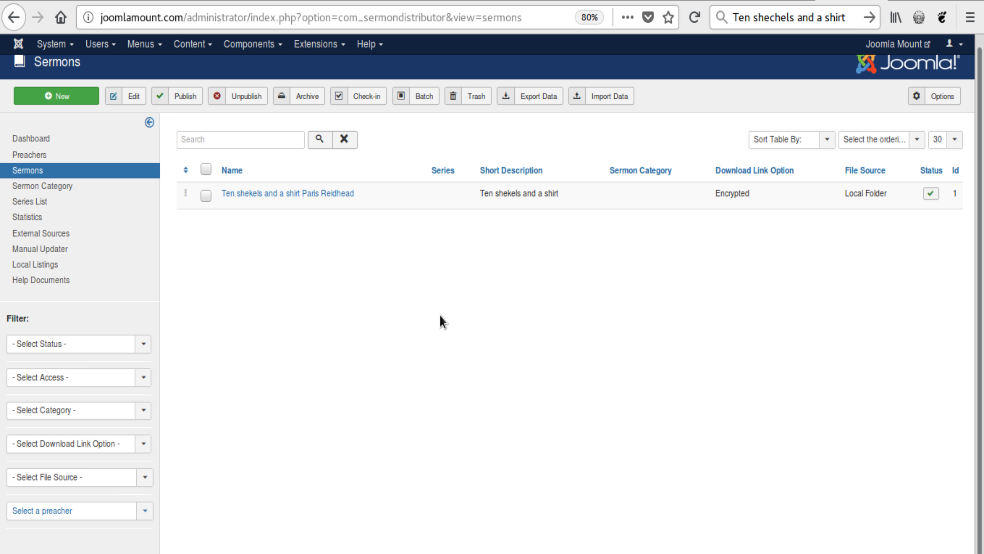
Step: Open the sermon "Ten shekels and a shirt", reselect its preacher, and save and close it
{"action": "left_click", "coordinate": [280, 195]}
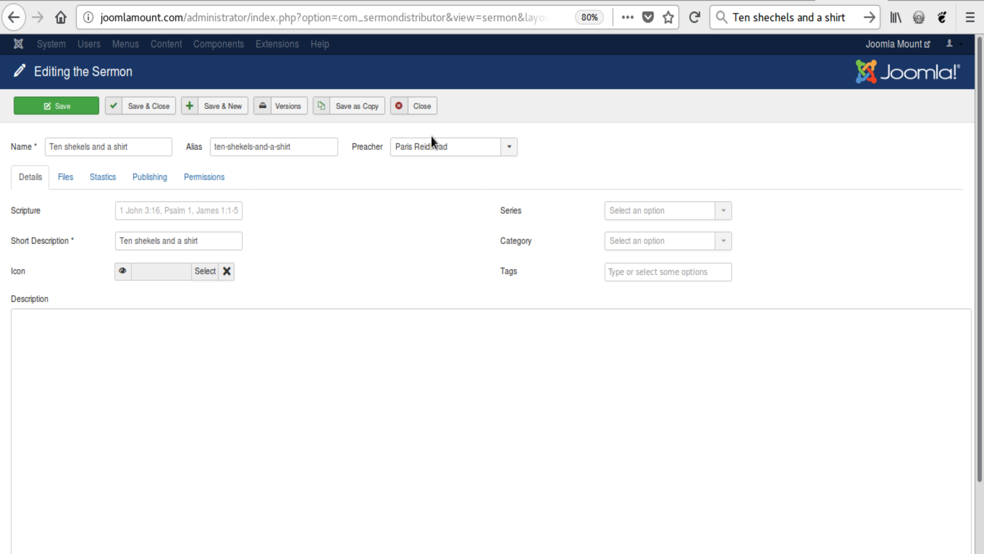
{"action": "left_click", "coordinate": [436, 147]}
{"action": "left_click", "coordinate": [444, 177]}
{"action": "left_click", "coordinate": [440, 149]}
{"action": "left_click", "coordinate": [421, 196]}
{"action": "left_click", "coordinate": [144, 106]}
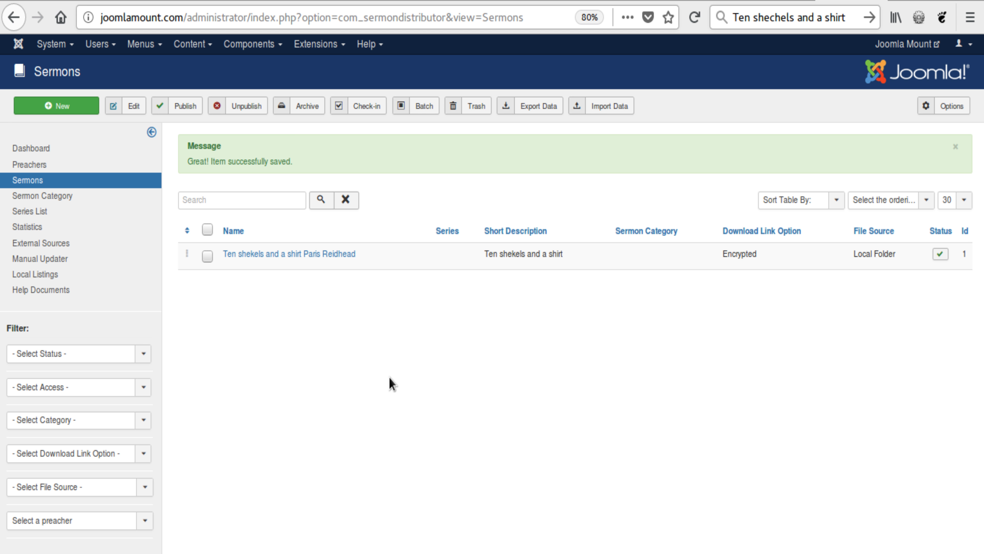
Step: Switch to NetBeans, open sermons.php from the com_sermondistributor models, and locate the preacher table join in getListQuery
{"action": "key", "text": "alt+Tab"}
{"action": "double_click", "coordinate": [123, 470]}
{"action": "scroll", "coordinate": [536, 354], "scroll_direction": "down", "scroll_amount": 16}
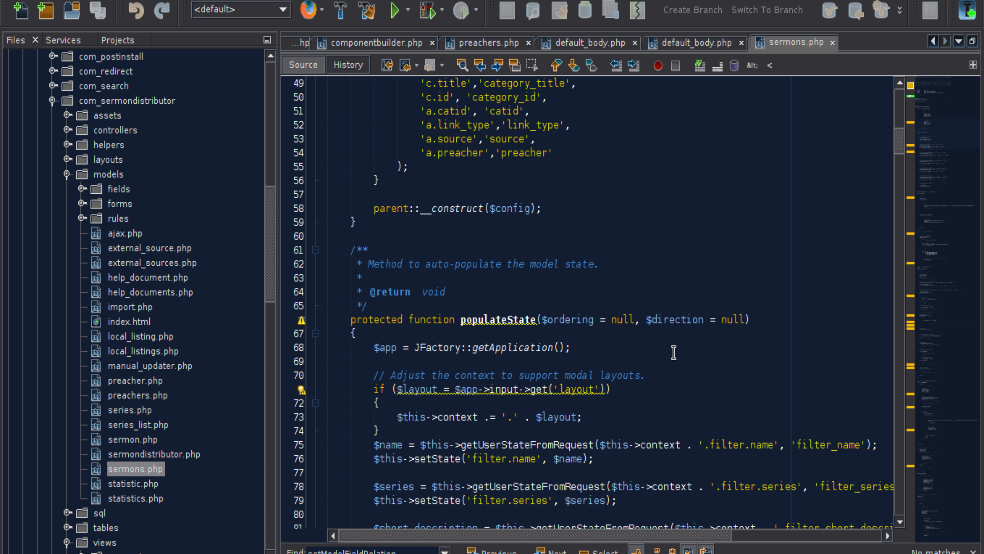
{"action": "scroll", "coordinate": [673, 351], "scroll_direction": "down", "scroll_amount": 17}
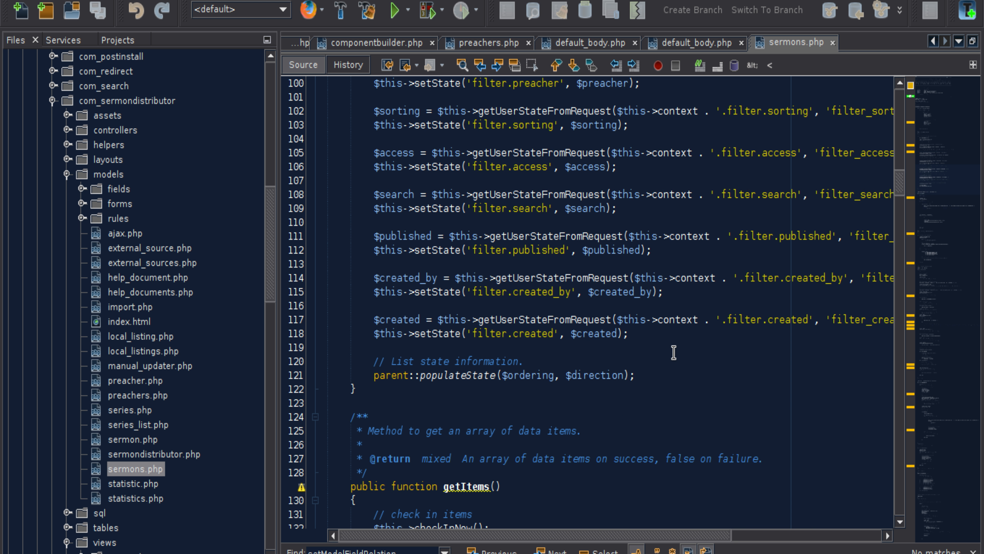
{"action": "scroll", "coordinate": [673, 352], "scroll_direction": "down", "scroll_amount": 20}
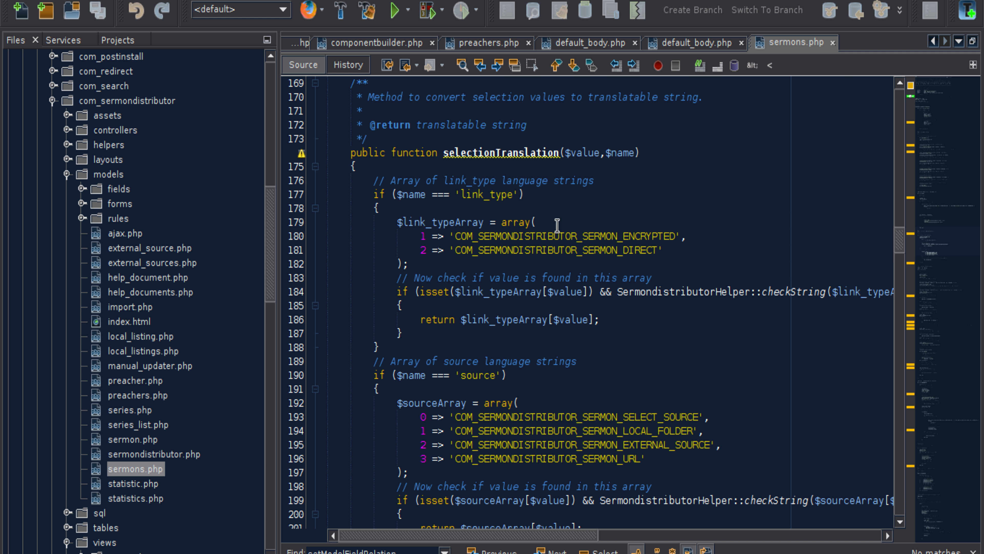
{"action": "scroll", "coordinate": [556, 224], "scroll_direction": "down", "scroll_amount": 13}
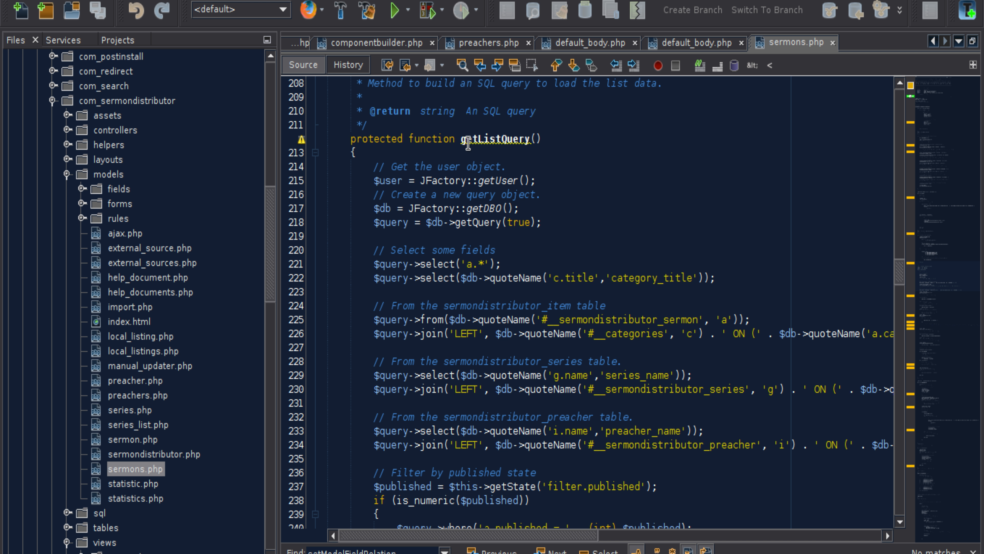
{"action": "scroll", "coordinate": [529, 142], "scroll_direction": "down", "scroll_amount": 2}
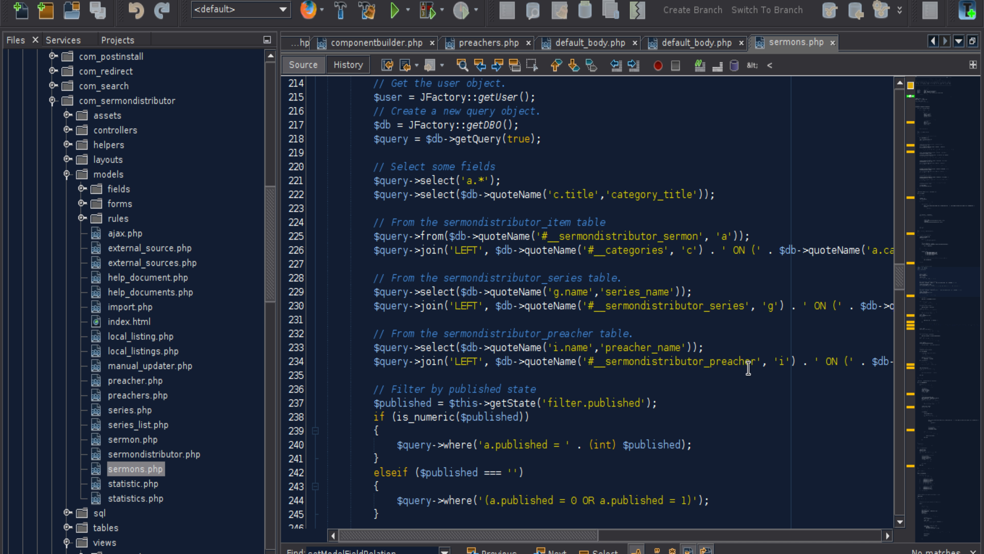
Step: Examine the full preacher join condition in getListQuery and highlight the preacher_name alias
{"action": "left_click_drag", "start_coordinate": [754, 362], "coordinate": [612, 348]}
{"action": "left_click", "coordinate": [612, 348]}
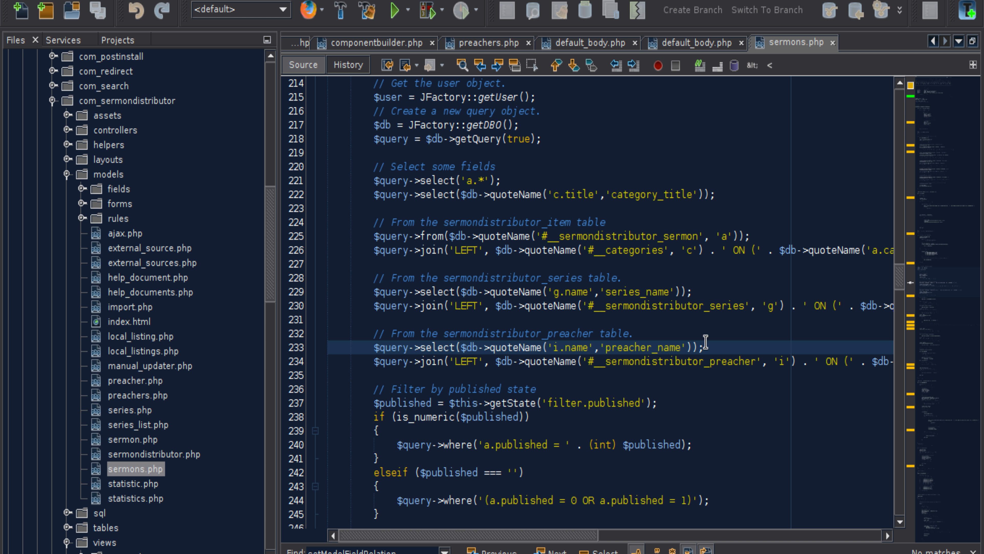
{"action": "left_click_drag", "start_coordinate": [561, 536], "coordinate": [737, 546]}
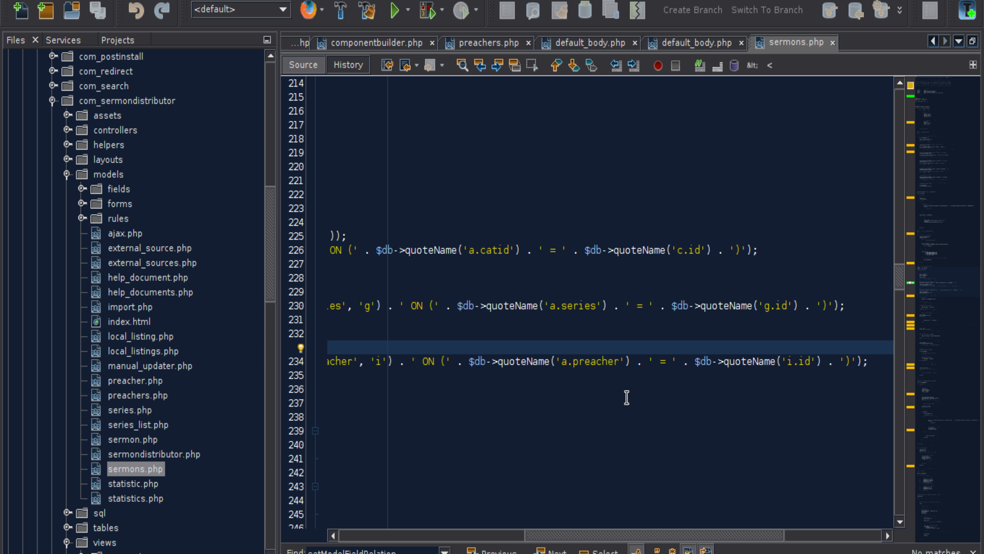
{"action": "scroll", "coordinate": [550, 526], "scroll_direction": "left", "scroll_amount": 3}
{"action": "scroll", "coordinate": [550, 526], "scroll_direction": "left", "scroll_amount": 5}
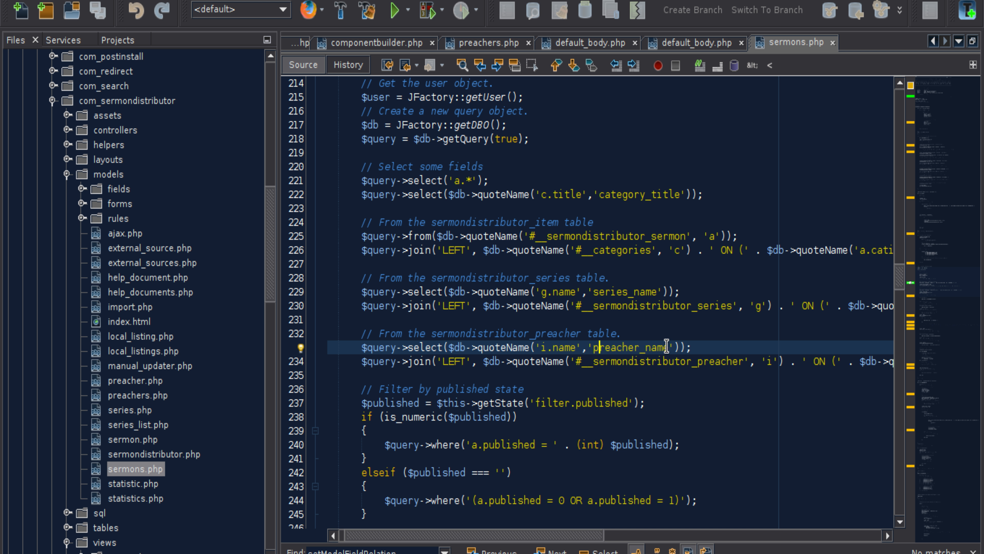
{"action": "left_click_drag", "start_coordinate": [668, 347], "coordinate": [591, 347]}
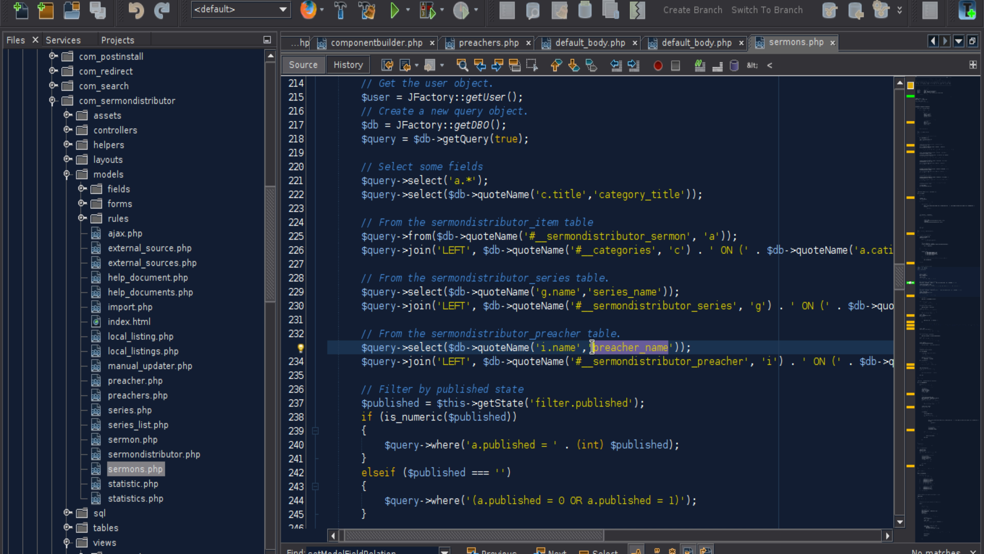
Step: Open default_body.php from the sermons view's tmpl folder and find the table cell that outputs the sermon name
{"action": "scroll", "coordinate": [129, 384], "scroll_direction": "down", "scroll_amount": 10}
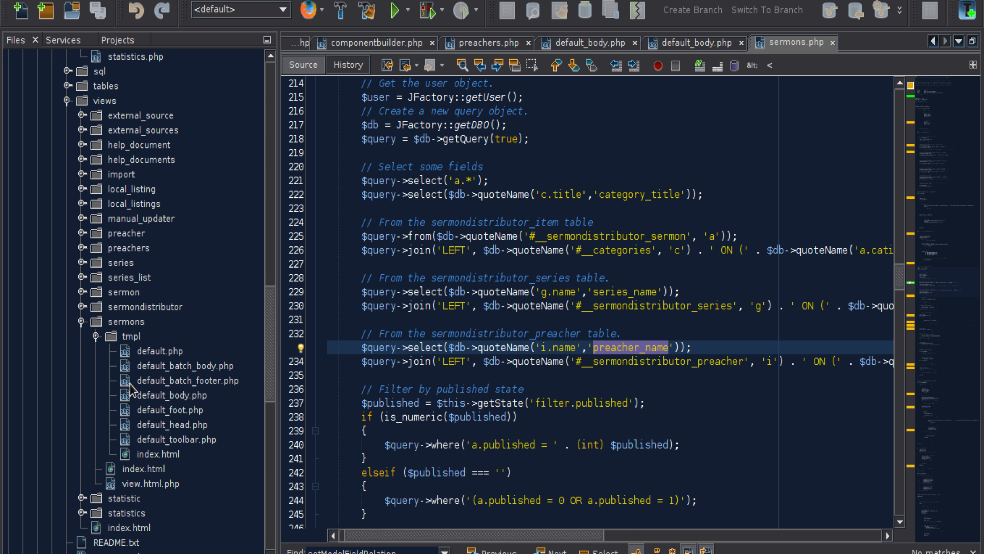
{"action": "double_click", "coordinate": [172, 400]}
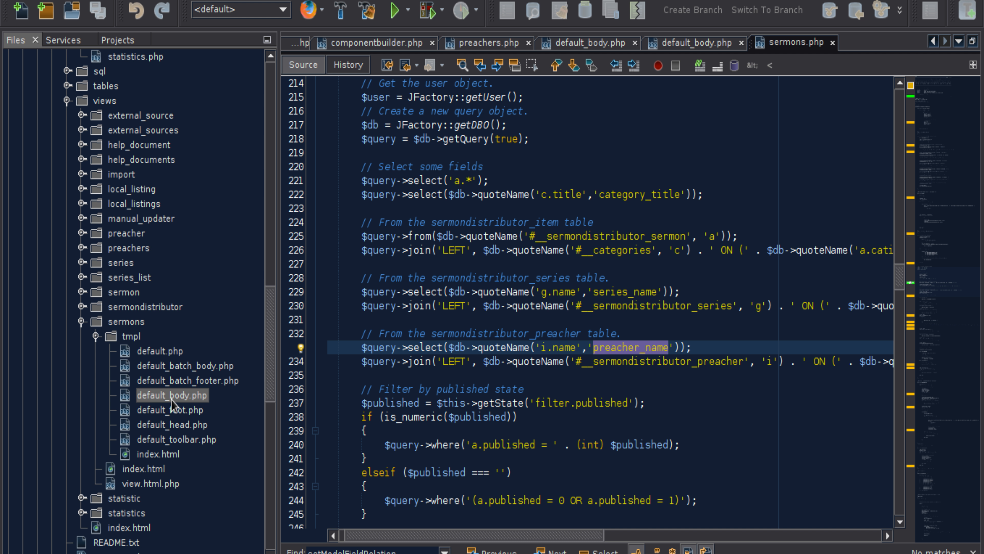
{"action": "scroll", "coordinate": [601, 392], "scroll_direction": "down", "scroll_amount": 12}
{"action": "scroll", "coordinate": [627, 389], "scroll_direction": "down", "scroll_amount": 12}
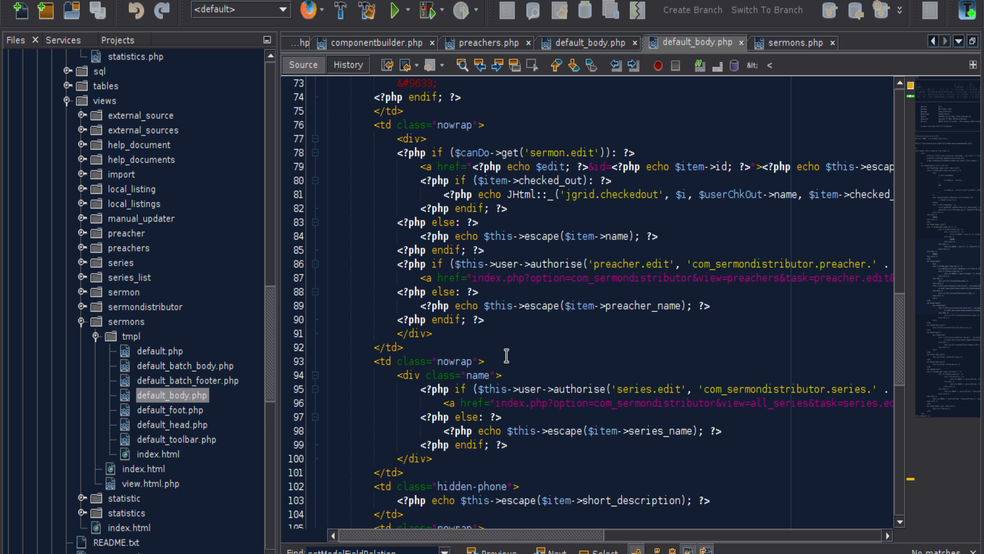
{"action": "scroll", "coordinate": [560, 353], "scroll_direction": "down", "scroll_amount": 2}
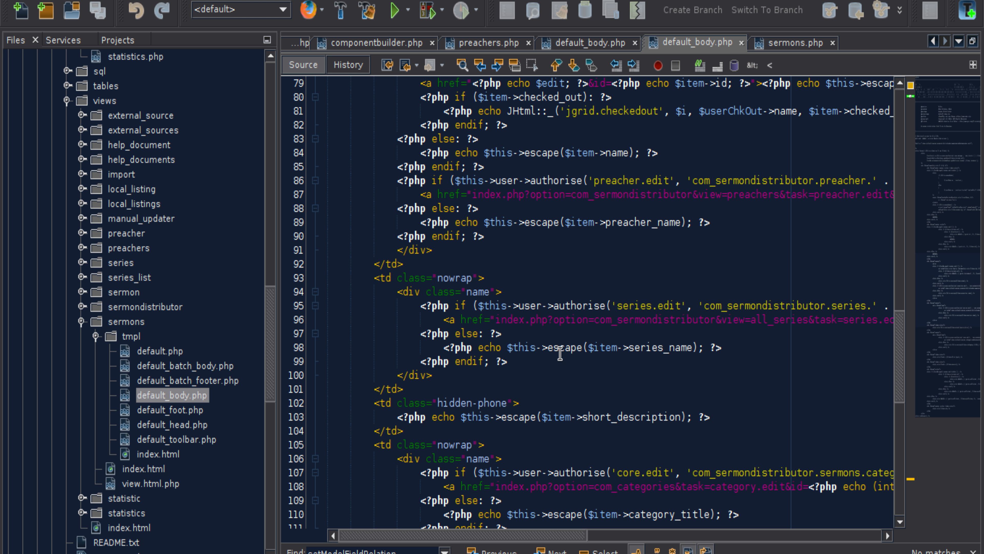
{"action": "scroll", "coordinate": [560, 353], "scroll_direction": "down", "scroll_amount": 3}
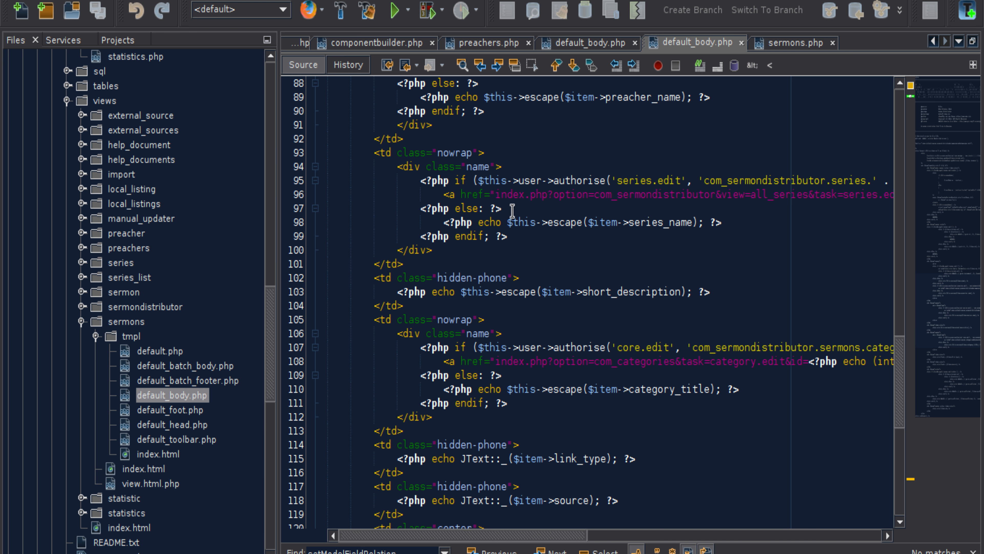
{"action": "scroll", "coordinate": [582, 271], "scroll_direction": "up", "scroll_amount": 4}
{"action": "scroll", "coordinate": [640, 323], "scroll_direction": "up", "scroll_amount": 3}
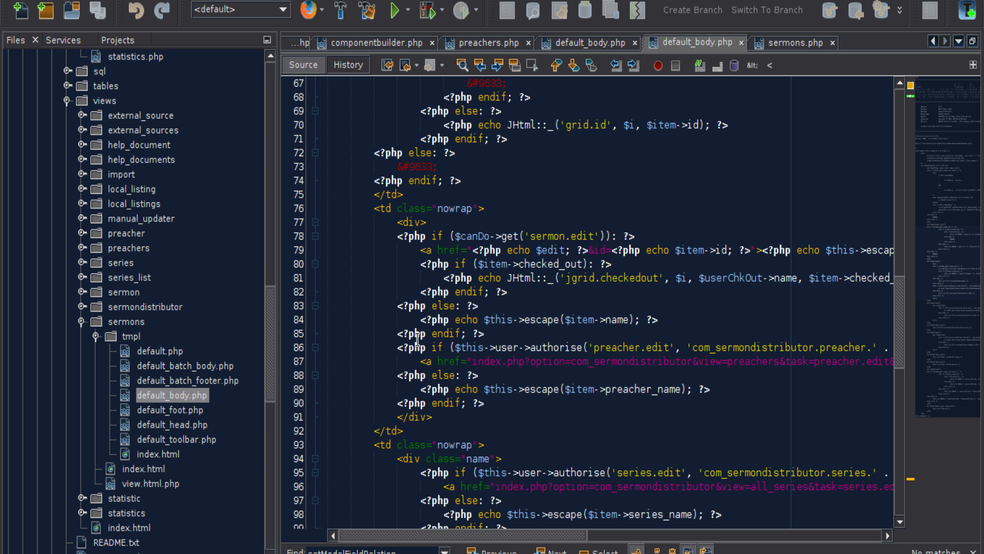
Step: Compare the preacher.edit block with the preceding sermon.edit block in the name cell by highlighting each
{"action": "left_click", "coordinate": [396, 346]}
{"action": "left_click_drag", "start_coordinate": [397, 346], "coordinate": [483, 399]}
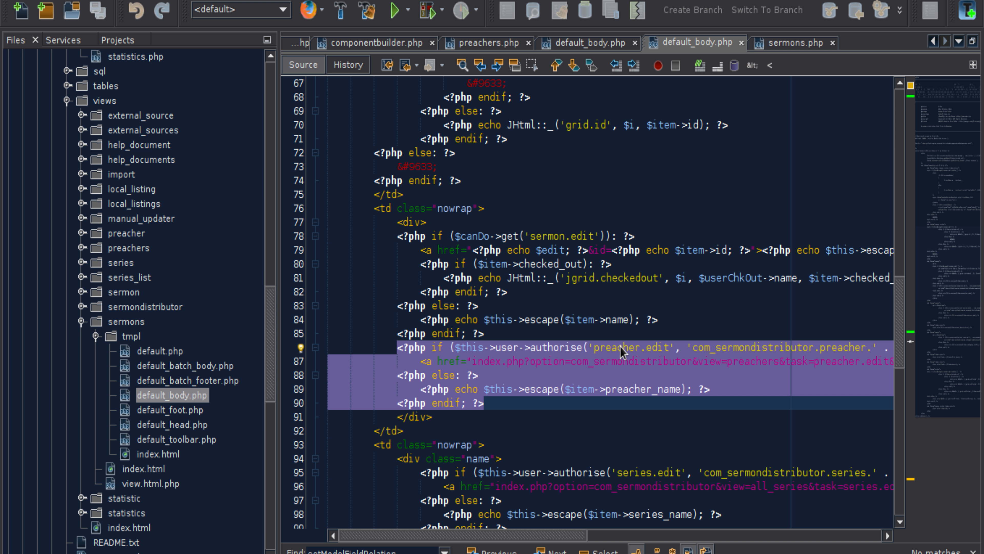
{"action": "left_click_drag", "start_coordinate": [484, 334], "coordinate": [401, 241]}
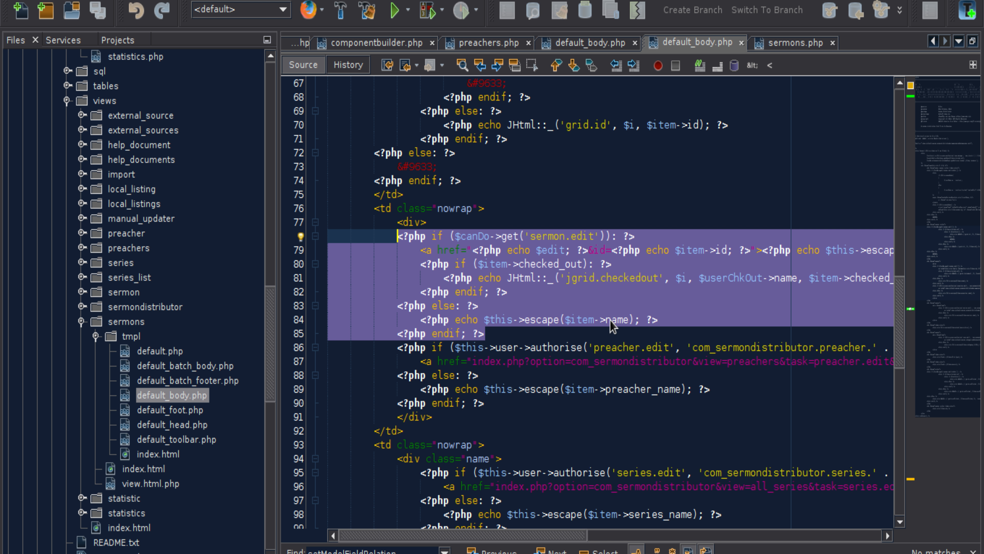
{"action": "left_click", "coordinate": [452, 347]}
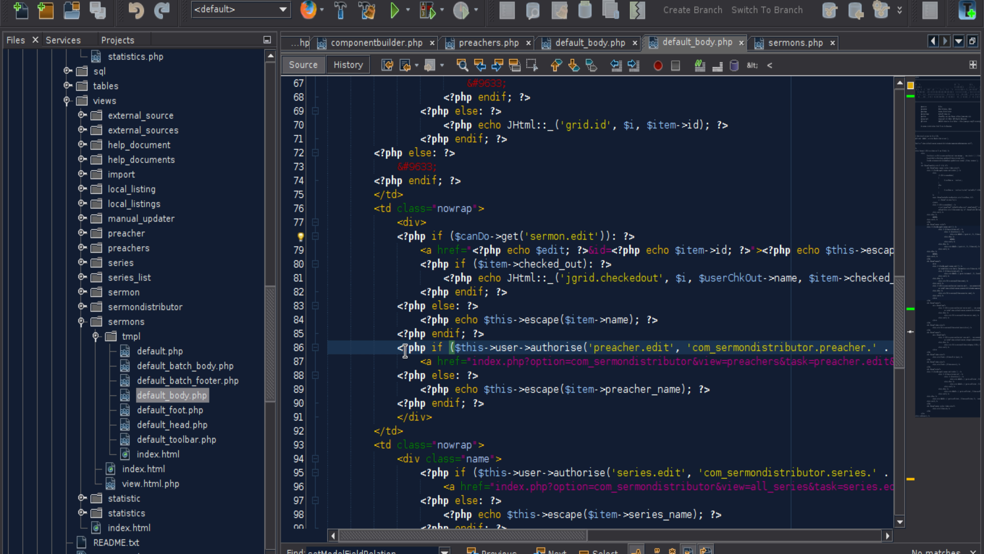
{"action": "left_click_drag", "start_coordinate": [395, 347], "coordinate": [500, 403]}
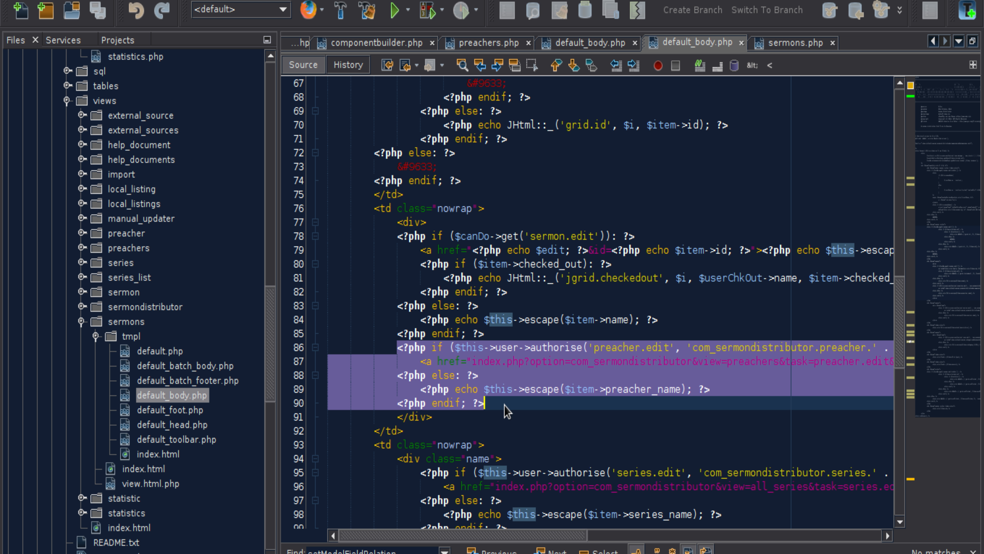
{"action": "left_click", "coordinate": [529, 381]}
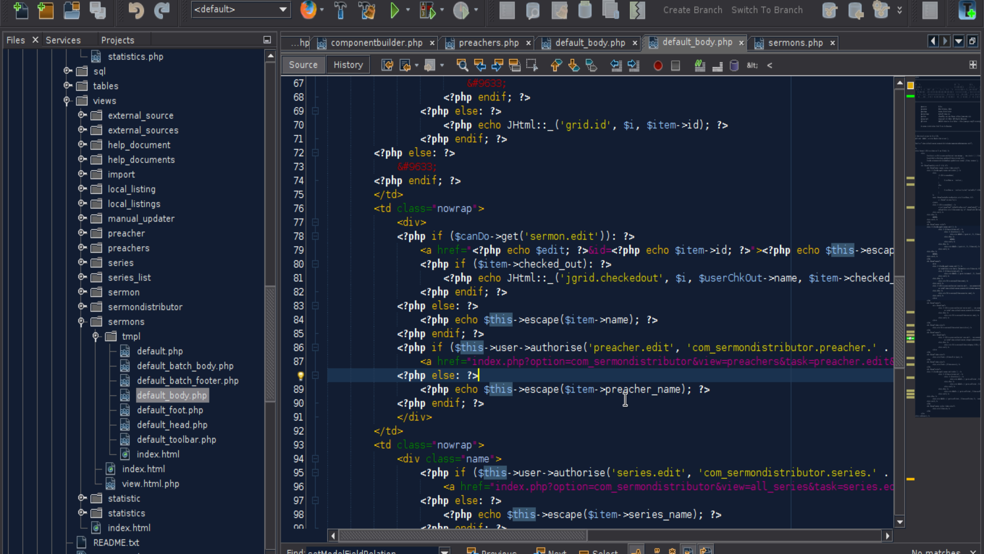
Step: Examine the preacher.edit authorisation check, its $item->preacher value and the preacher_name output in the fallback line
{"action": "left_click_drag", "start_coordinate": [594, 349], "coordinate": [659, 348]}
{"action": "left_click", "coordinate": [655, 348]}
{"action": "left_click_drag", "start_coordinate": [831, 348], "coordinate": [887, 348]}
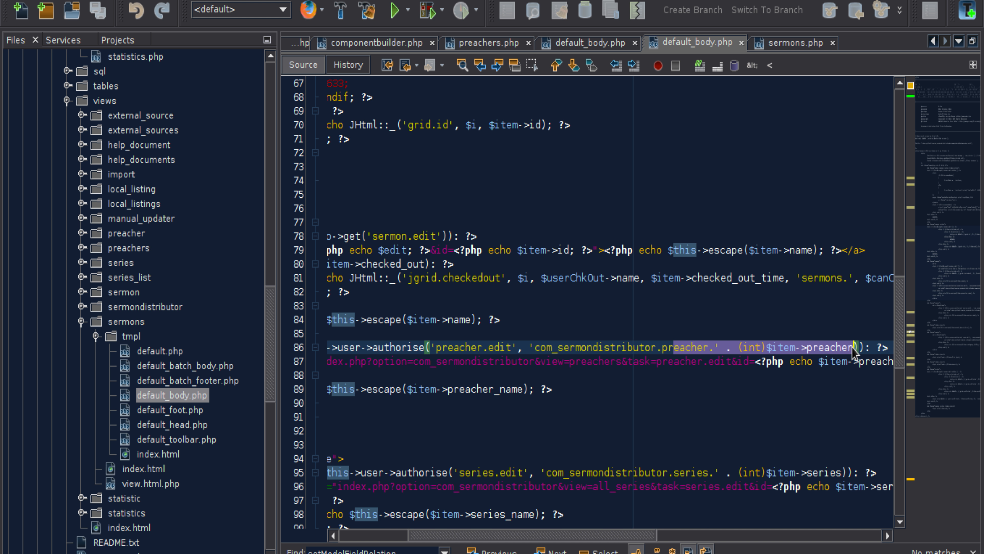
{"action": "left_click", "coordinate": [835, 347]}
{"action": "double_click", "coordinate": [818, 347]}
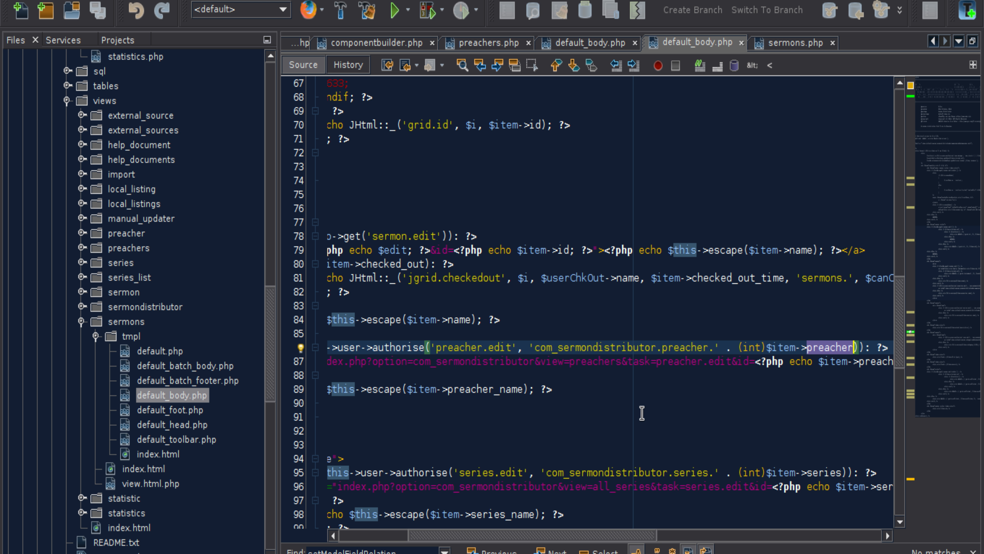
{"action": "left_click_drag", "start_coordinate": [447, 389], "coordinate": [521, 389]}
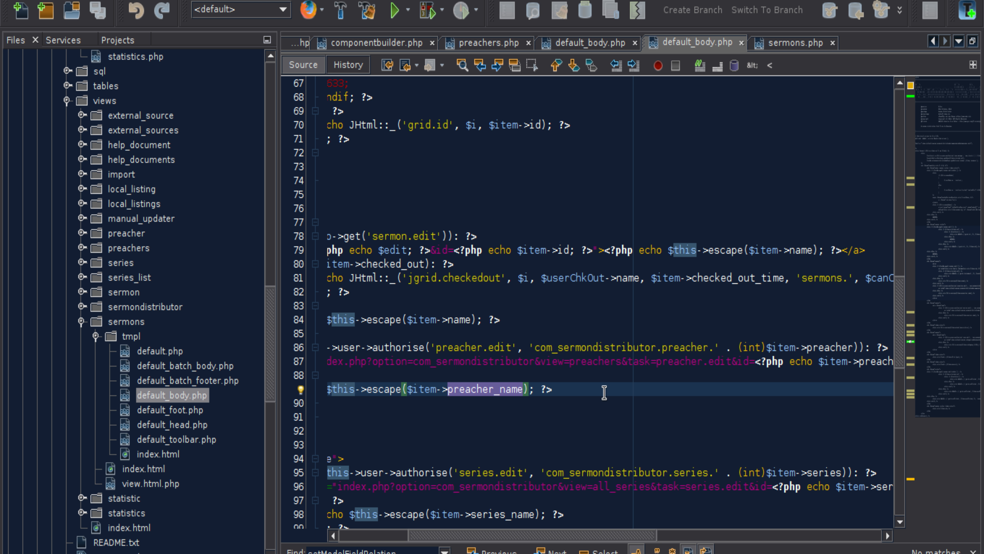
{"action": "left_click_drag", "start_coordinate": [562, 535], "coordinate": [474, 534]}
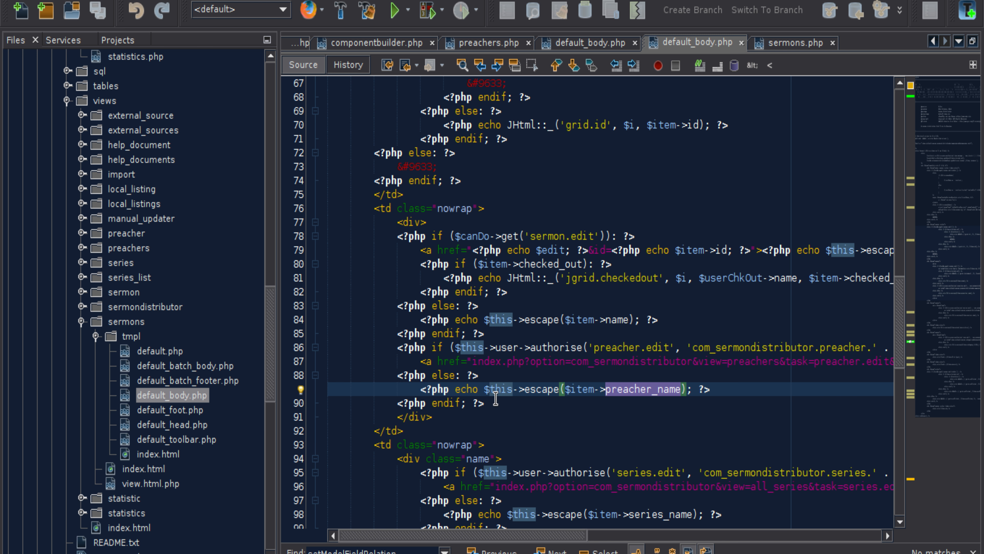